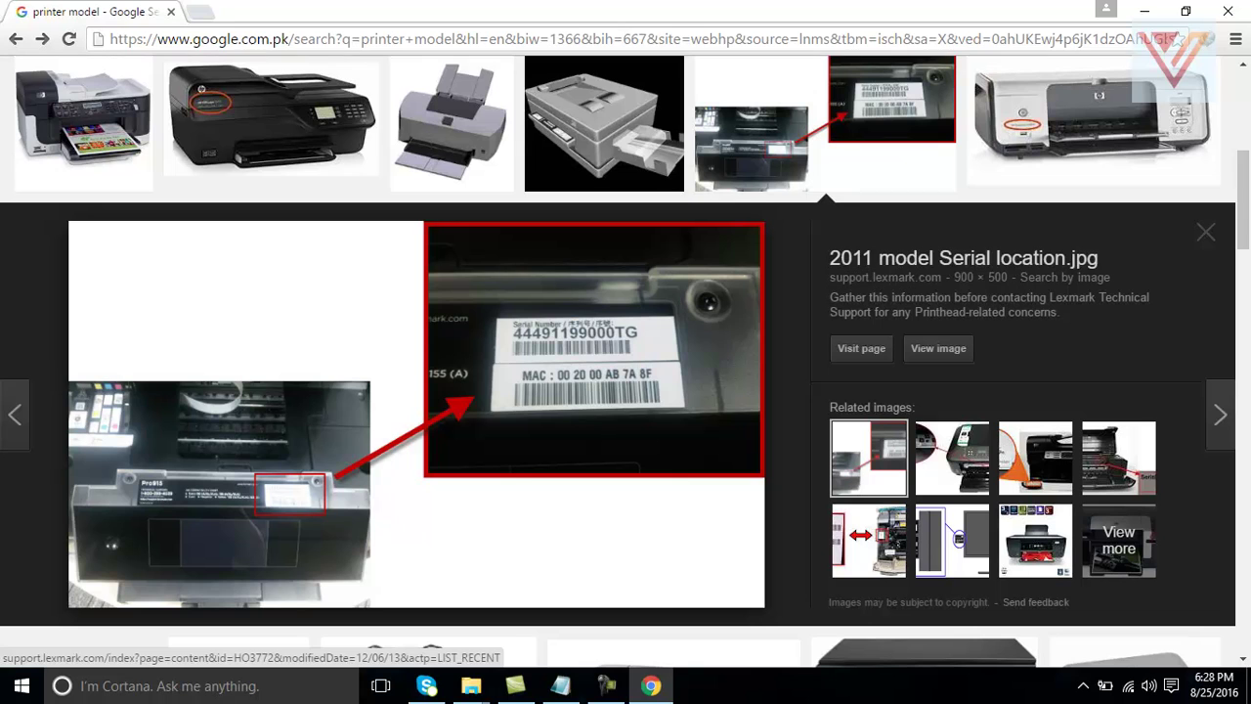
Visit the Lexmark support page behind the serial number location image and close it again.
left_click(861, 349)
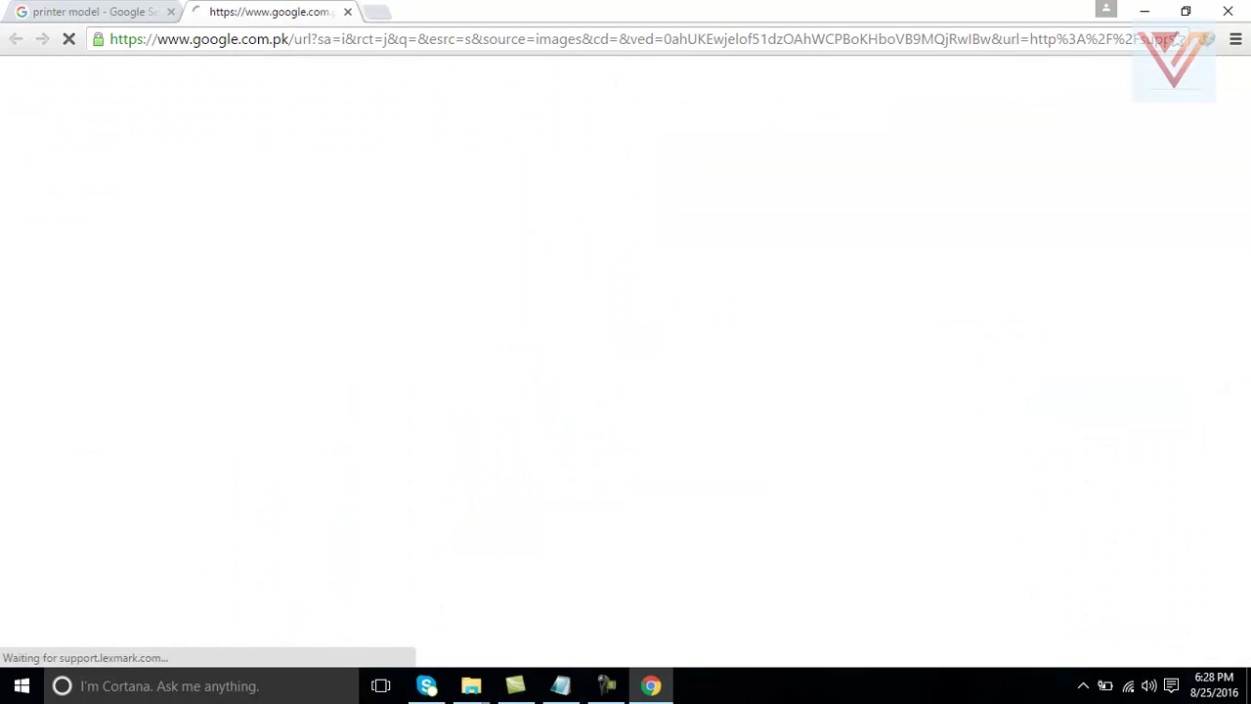
left_click(347, 11)
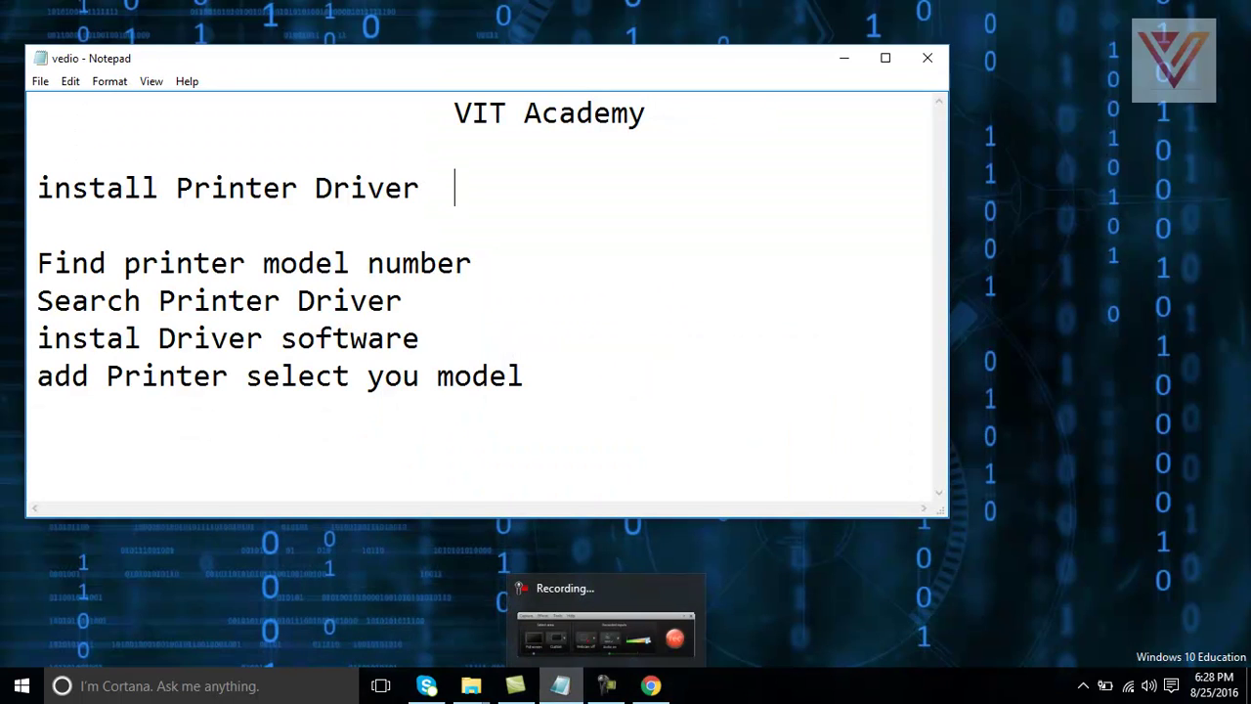
Review the printer driver checklist in the note, highlighting the "Find printer model number" and "Search Printer Driver" lines.
mouse_move(559, 685)
left_click(651, 685)
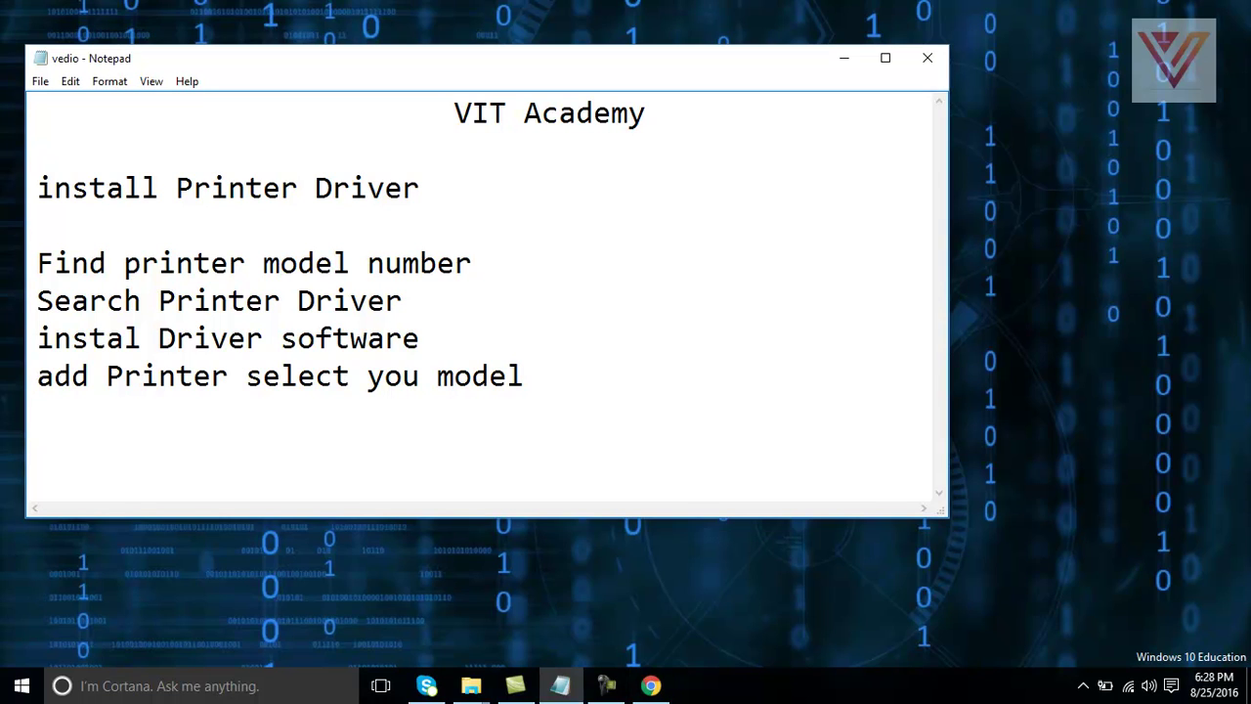
left_click_drag(38, 263, 402, 301)
left_click_drag(456, 263, 490, 264)
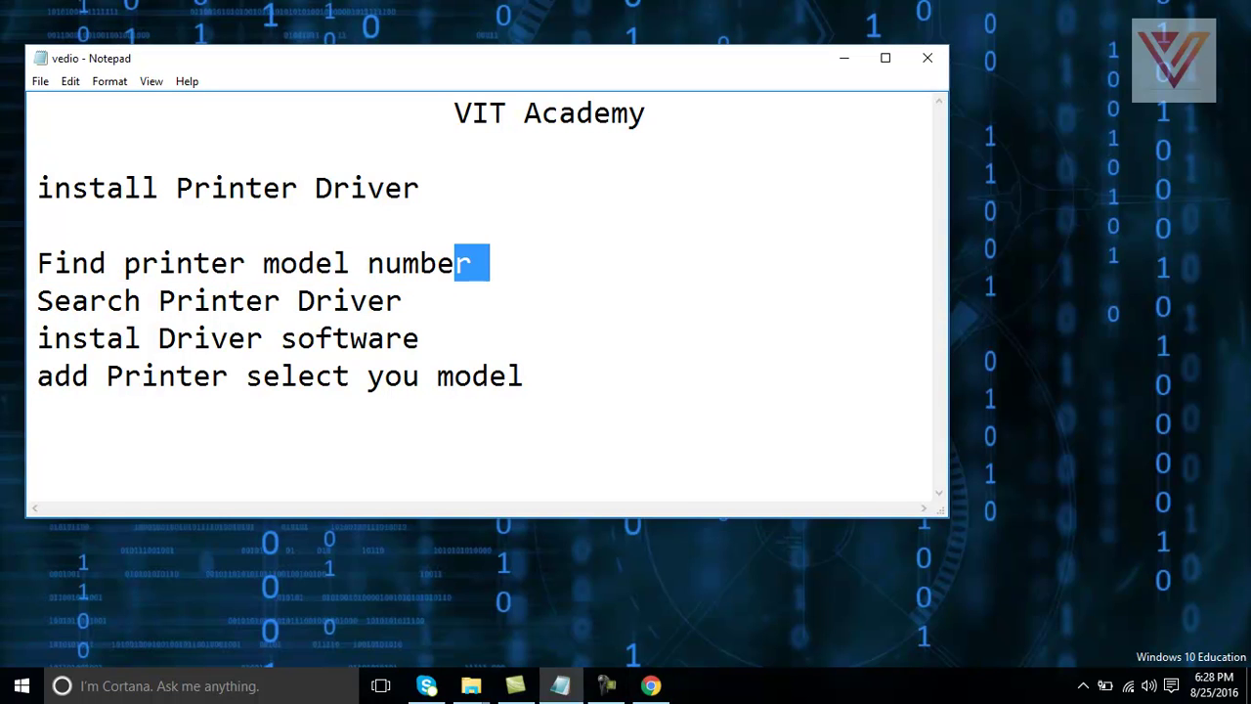
left_click_drag(38, 301, 401, 301)
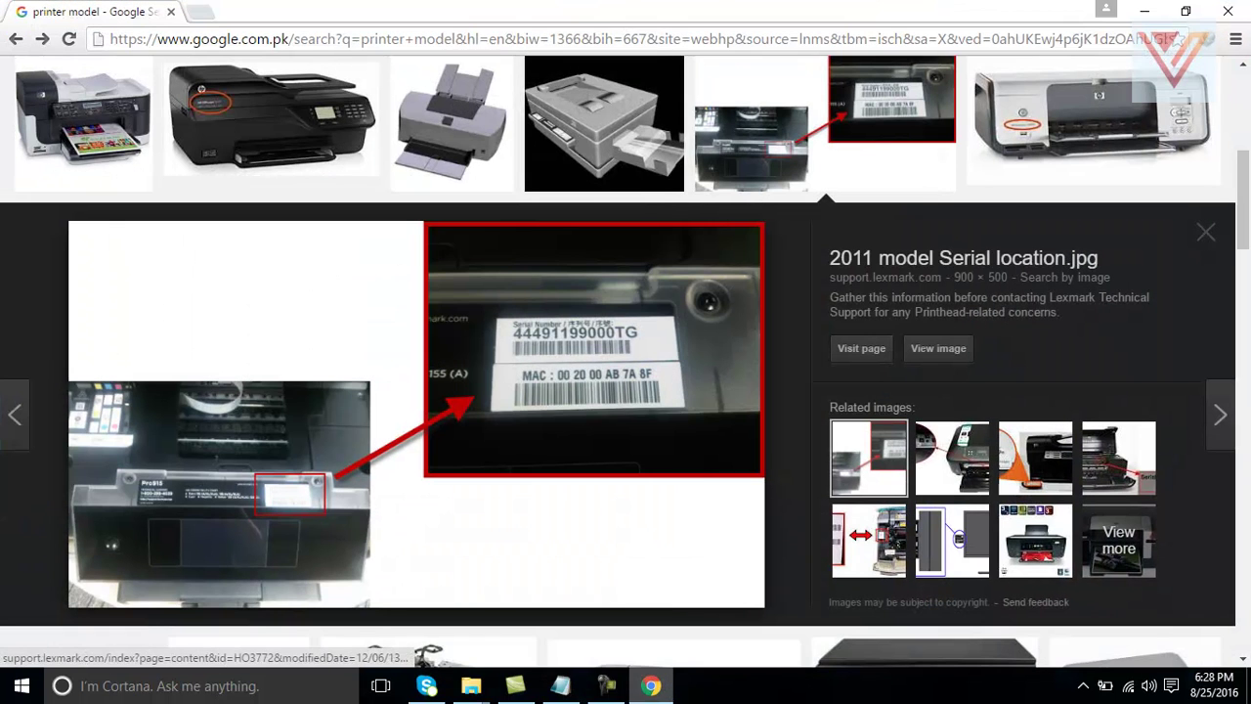
Switch to Chrome and go to the Google homepage.
key("ctrl+l")
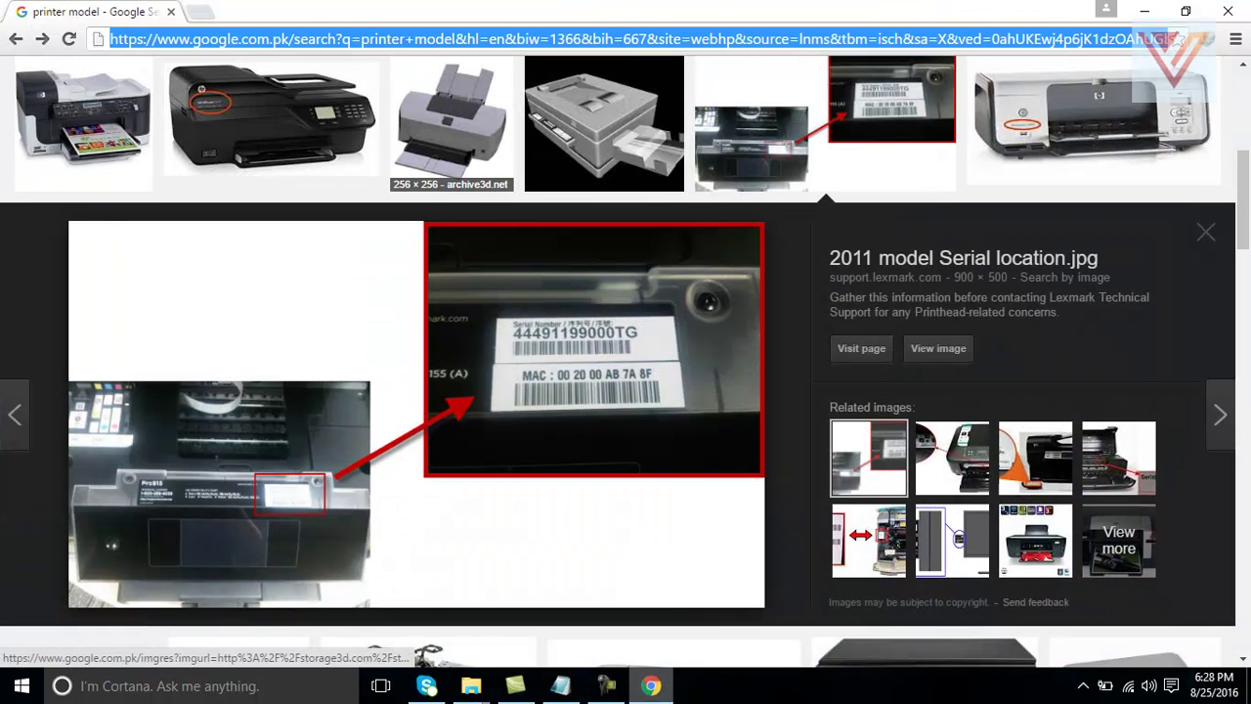
type("go")
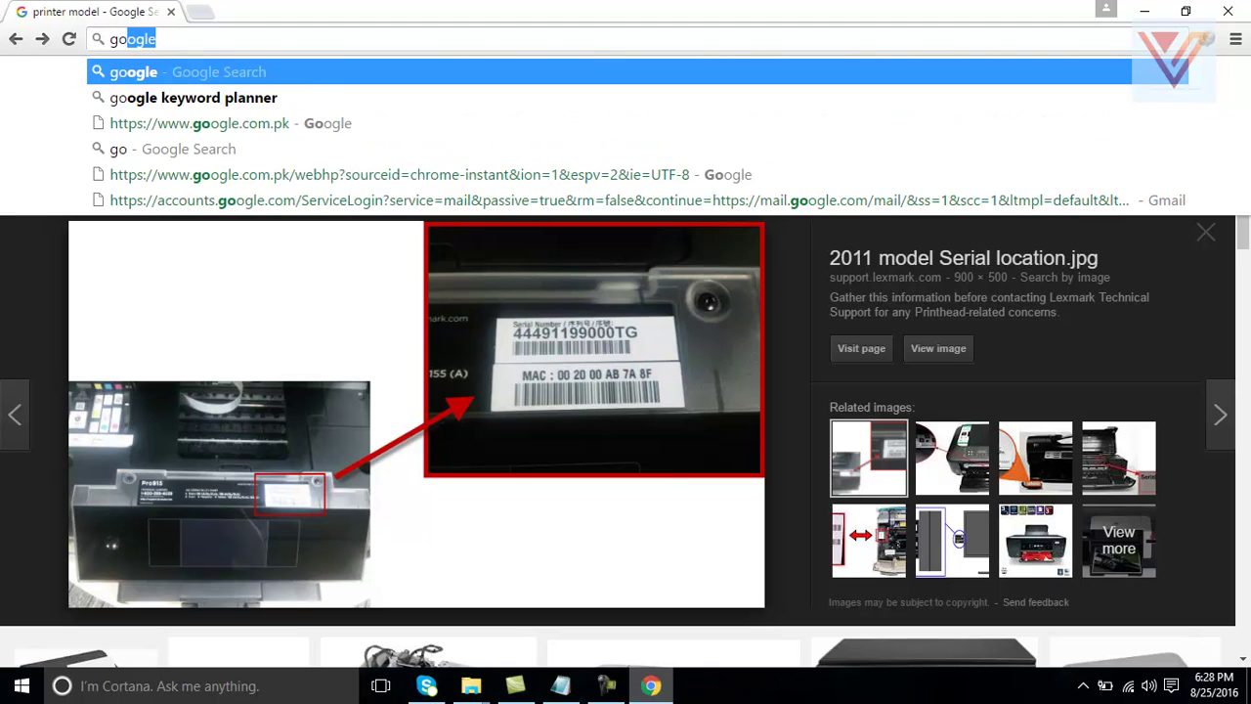
type("og")
key("Return")
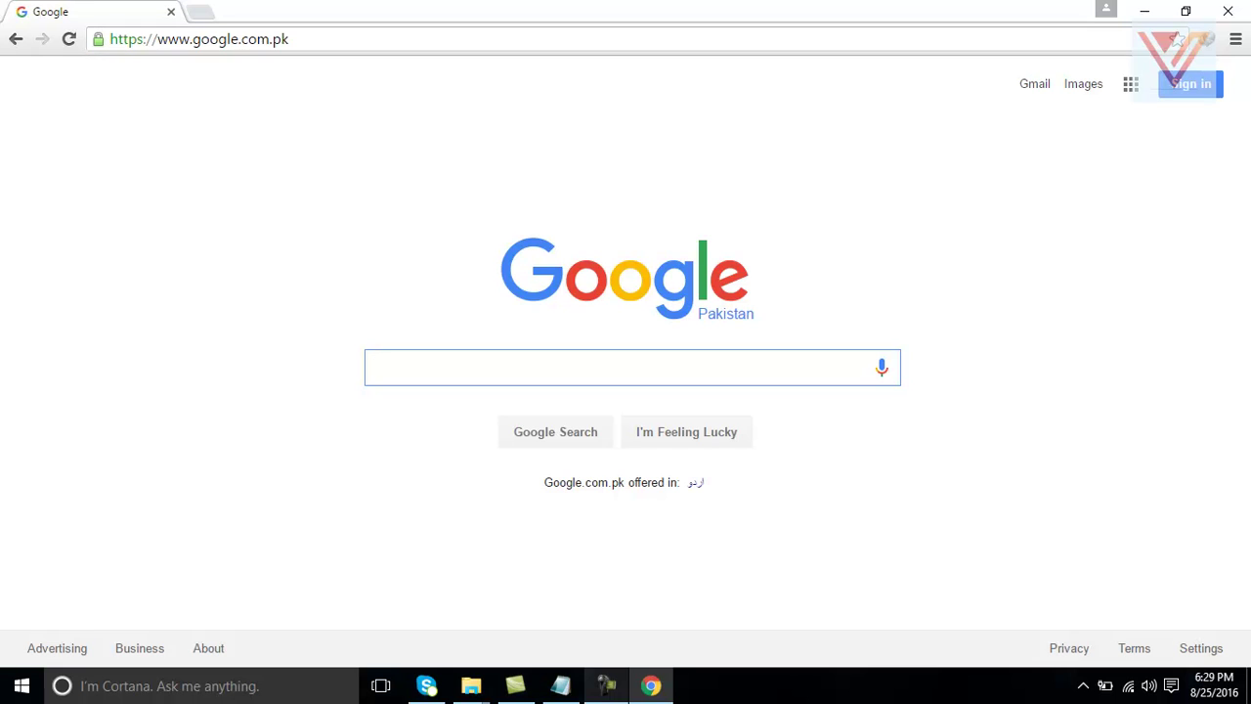
Search Google for "download hp printer driver" and open HP's Software and Driver Downloads page on support.hp.com.
type("download hp printer driver")
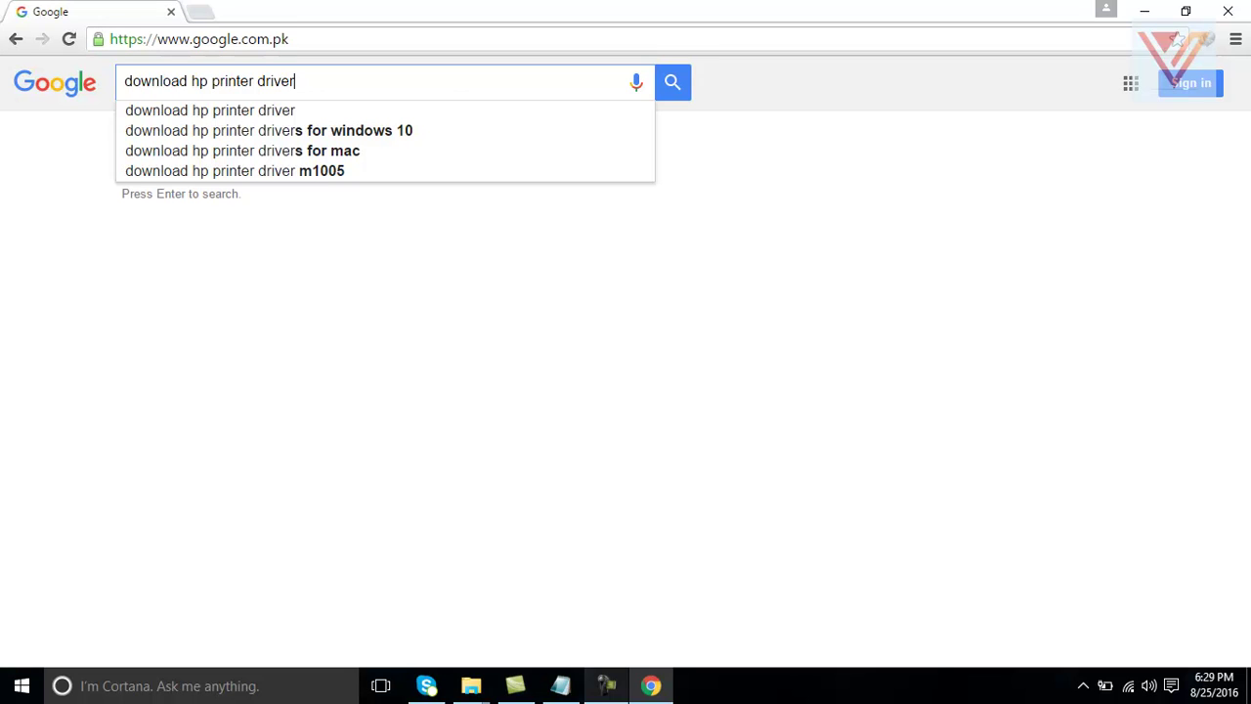
key("Return")
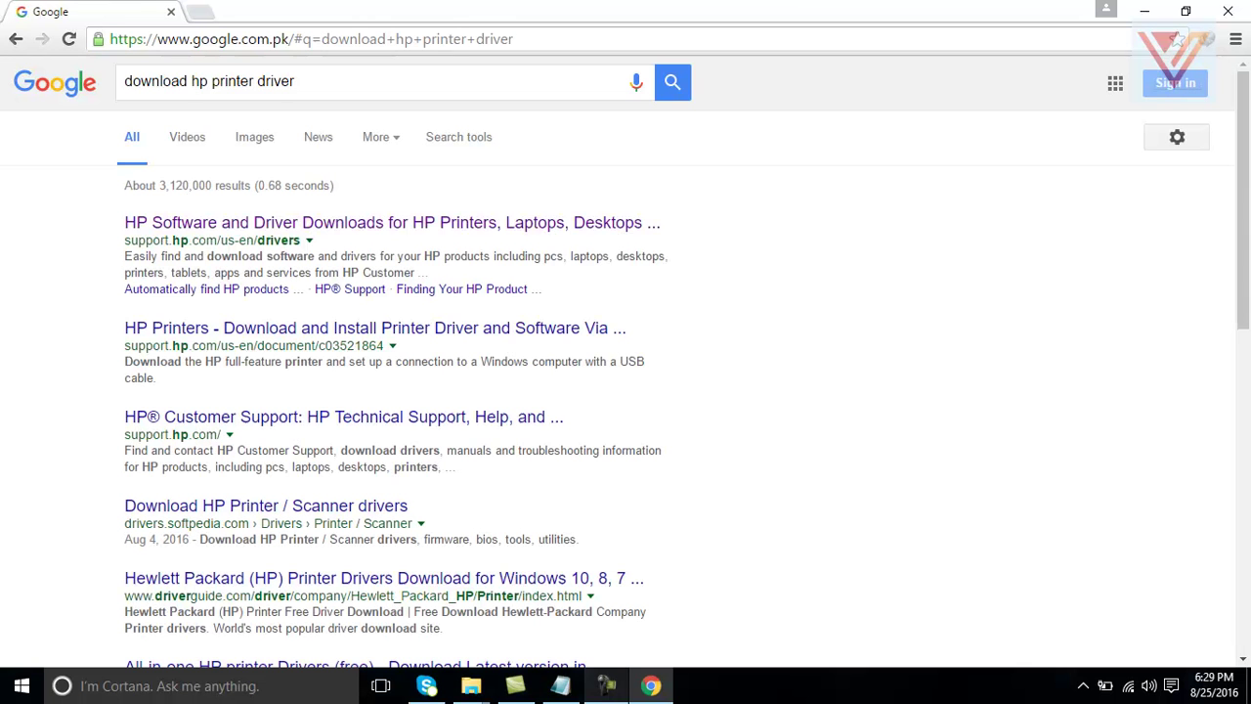
left_click(392, 223)
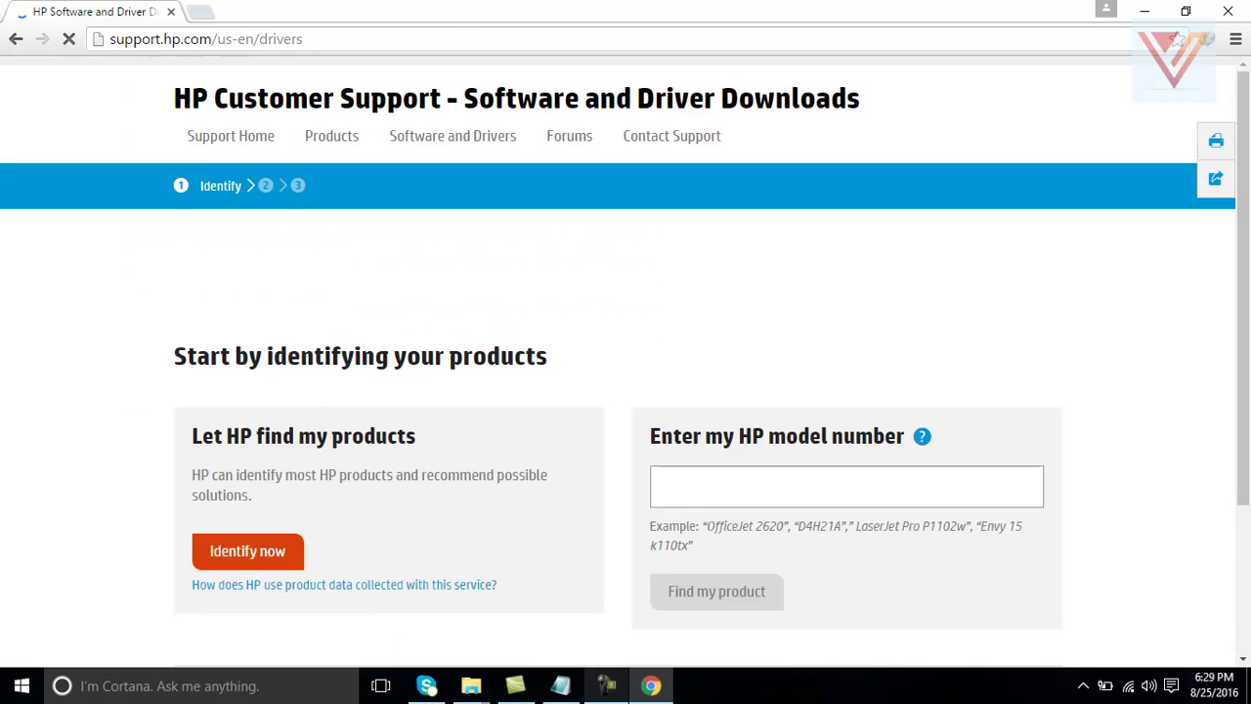
Look up the printer by HP model number "officejet 2621" to reach its software and driver results.
scroll(625, 361, "down", 2)
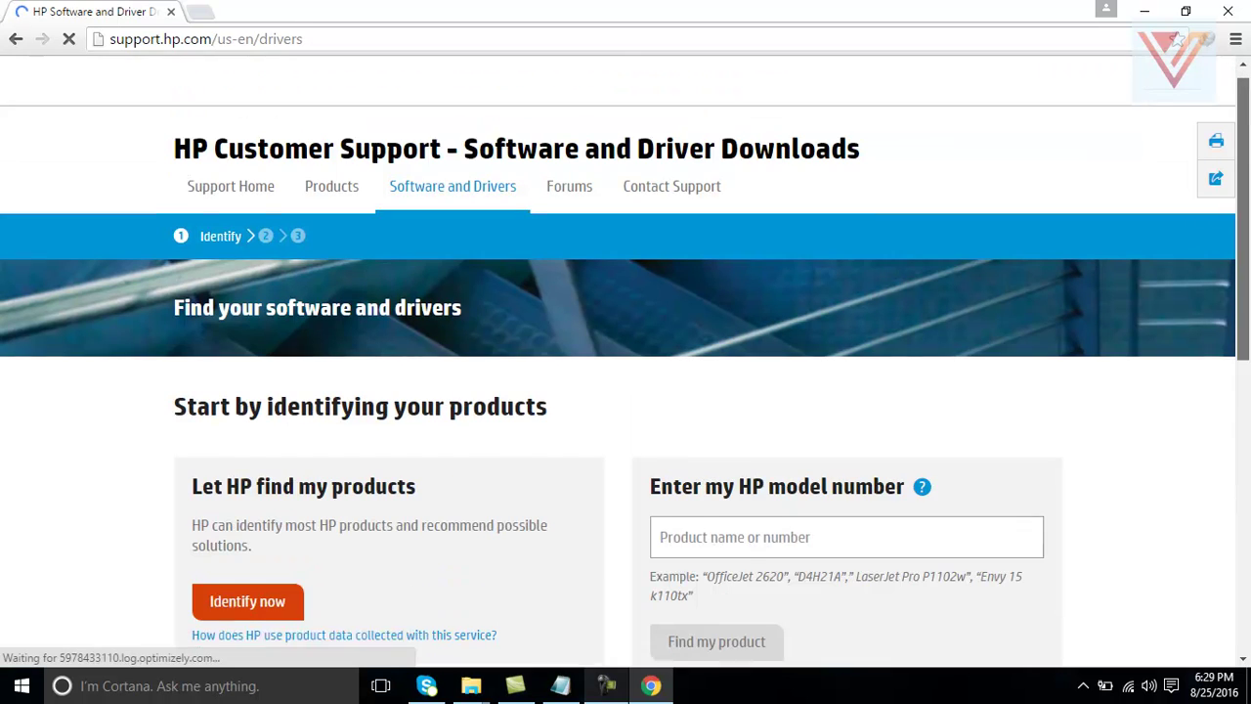
left_click(762, 347)
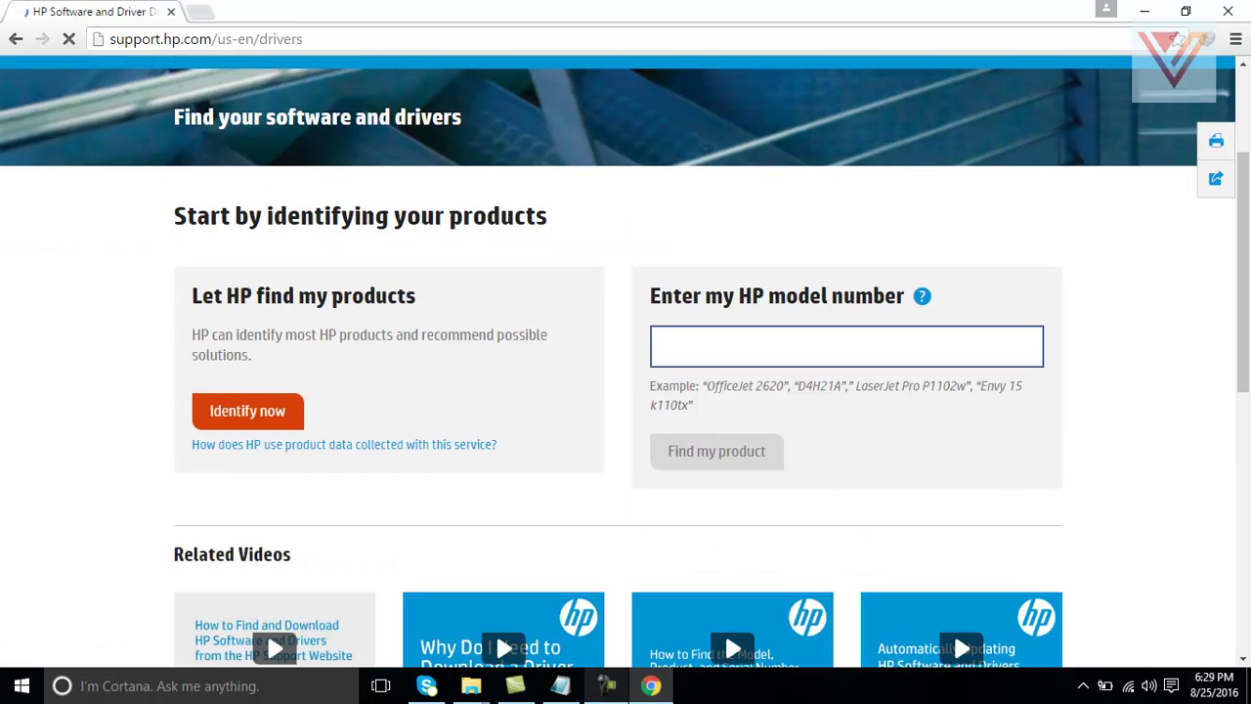
type("office")
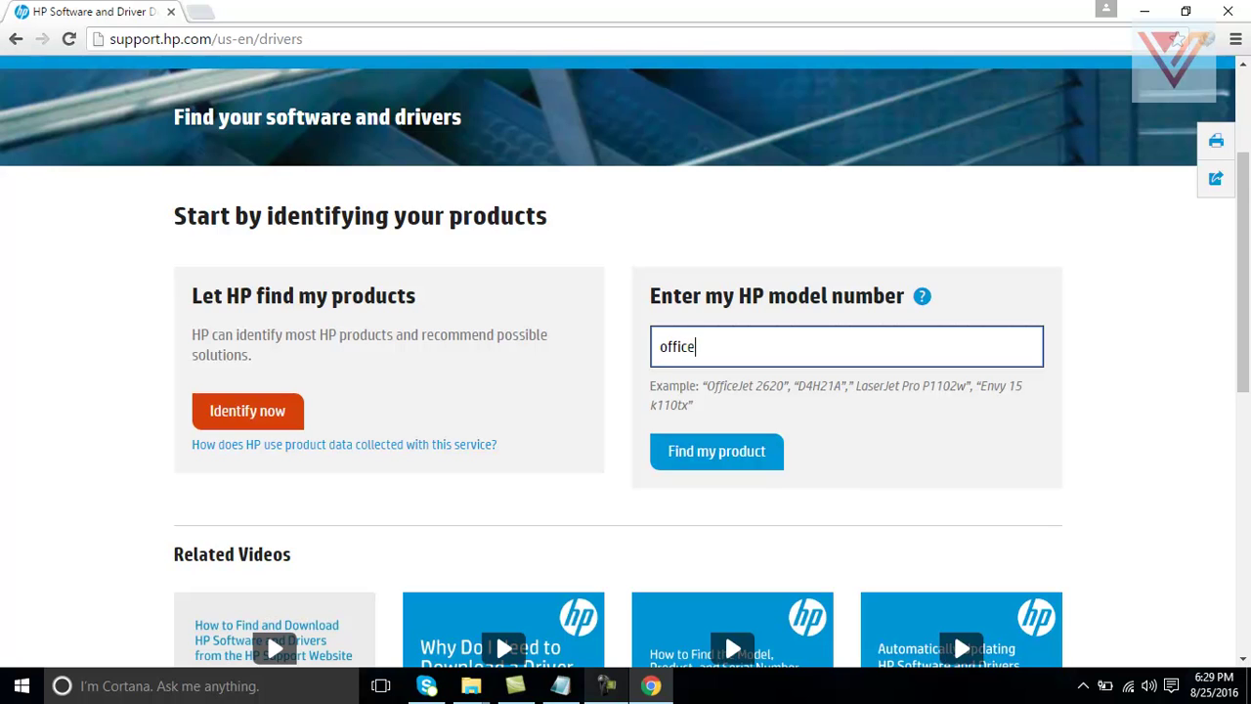
type("jet 2621")
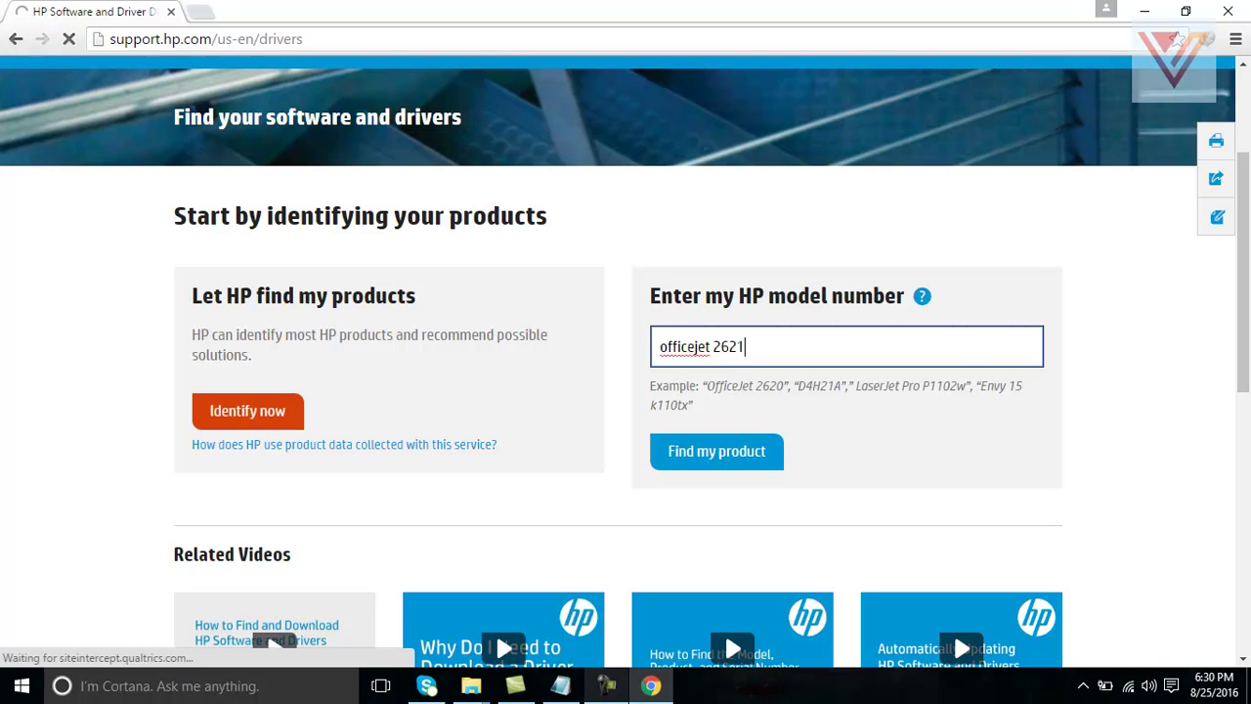
key("Return")
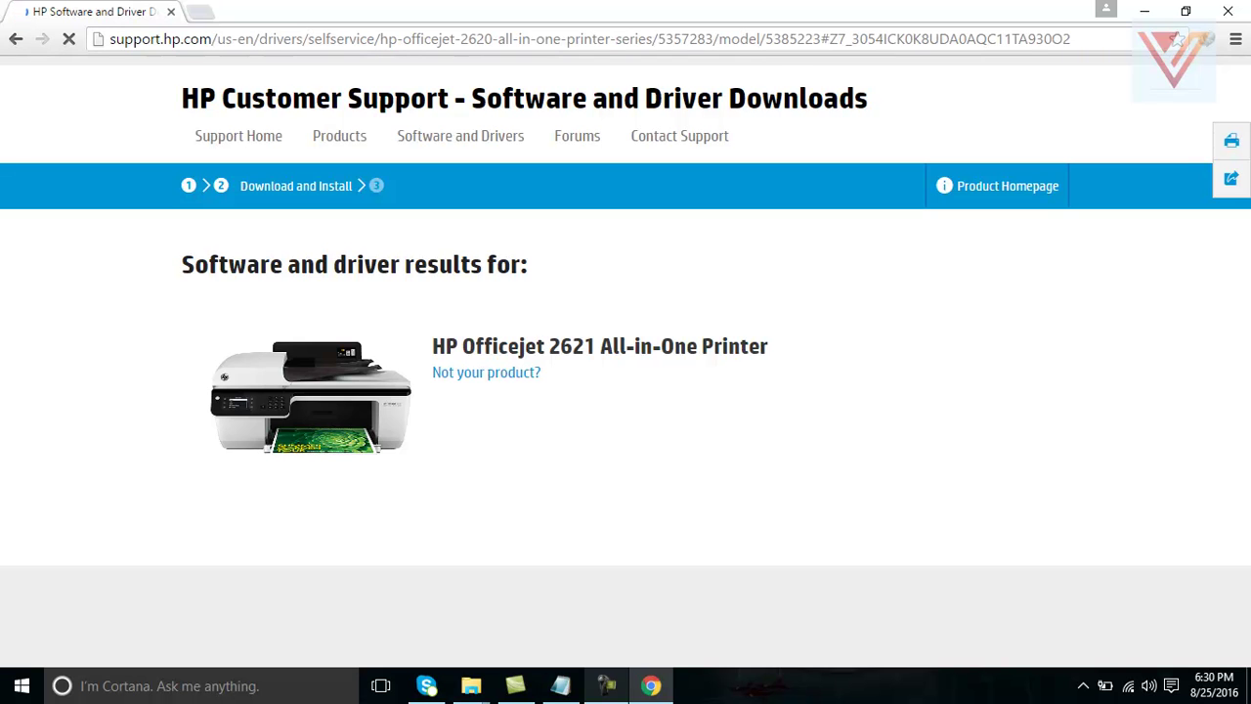
Request the HP Officejet 2620 Full Feature Software and Drivers with the Download only method, and cancel the file download.
scroll(625, 361, "down", 2)
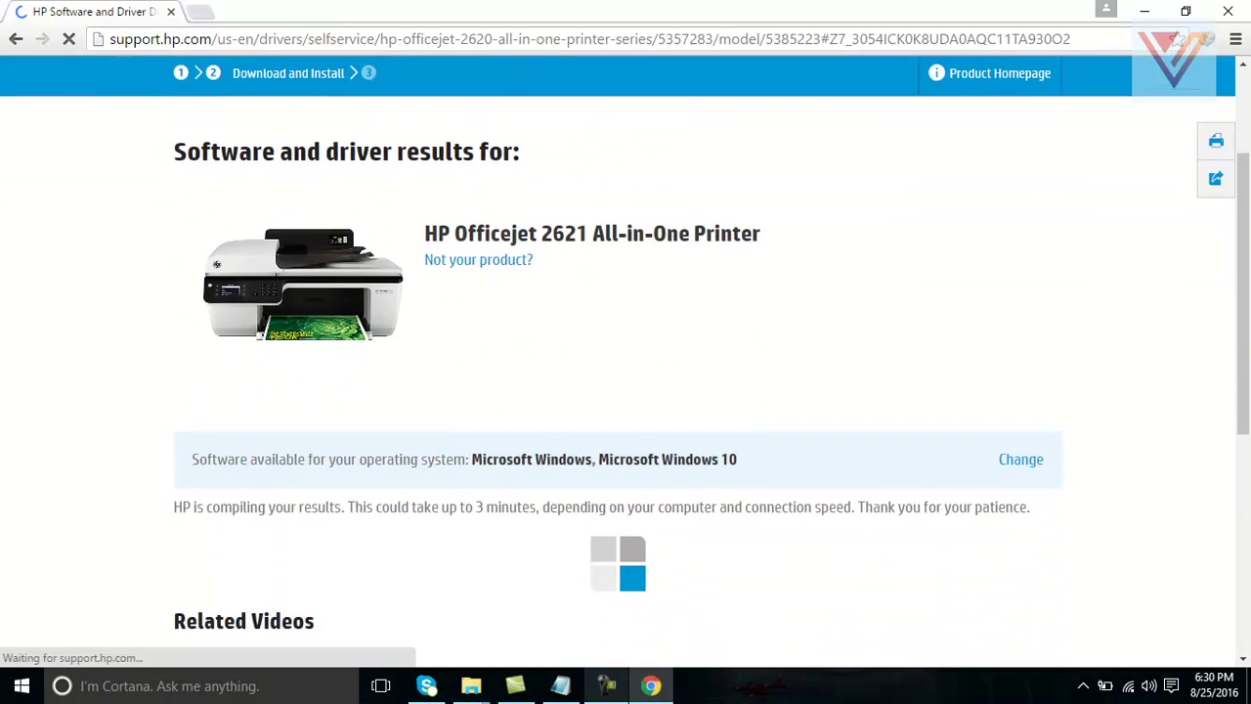
scroll(979, 469, "down", 1)
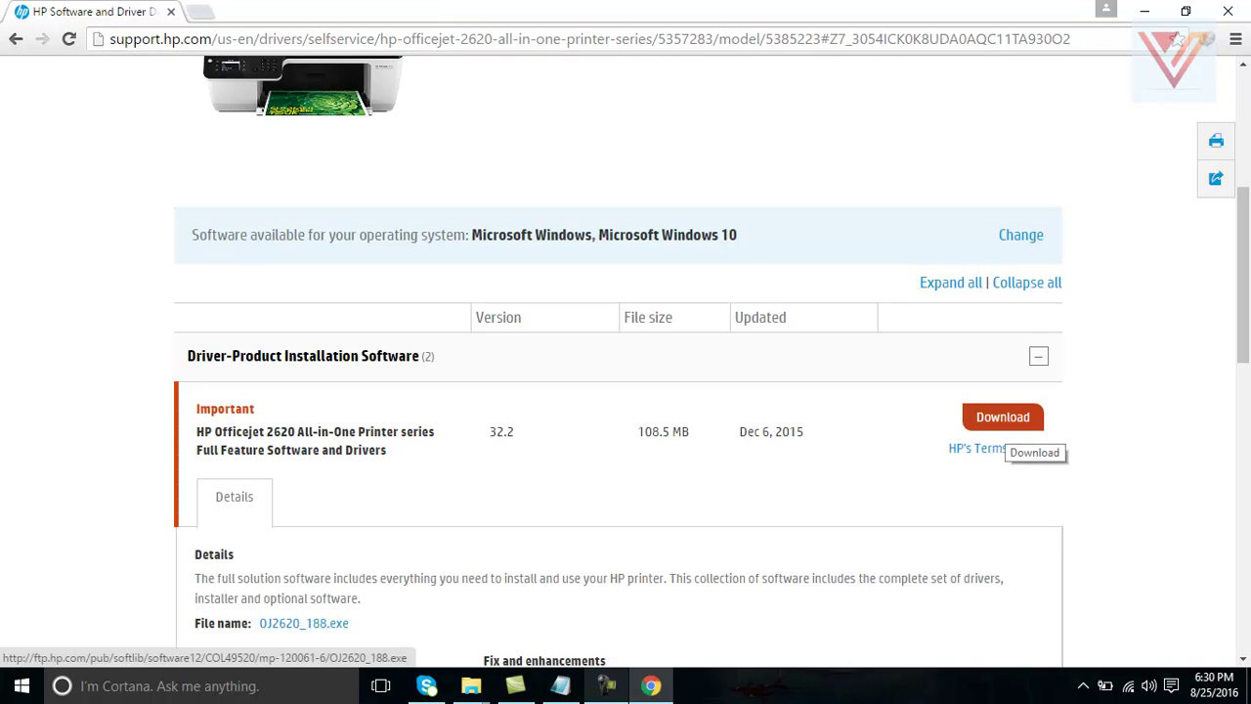
left_click(1002, 422)
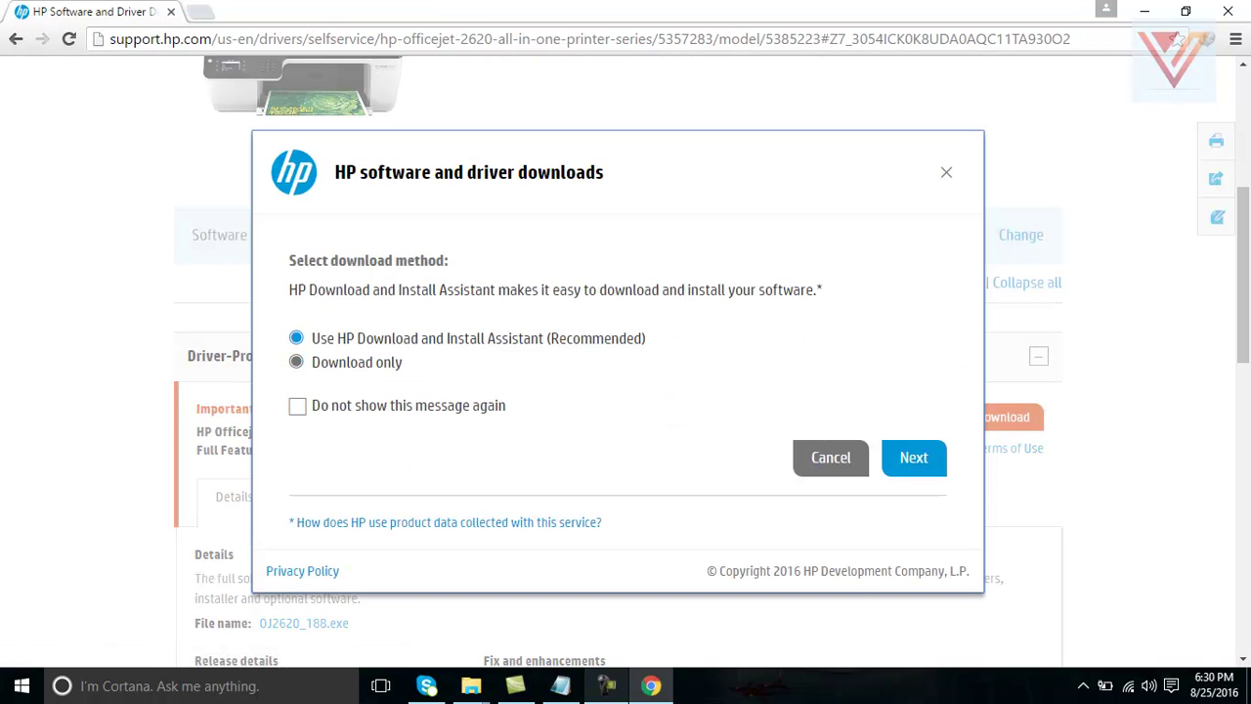
left_click(297, 362)
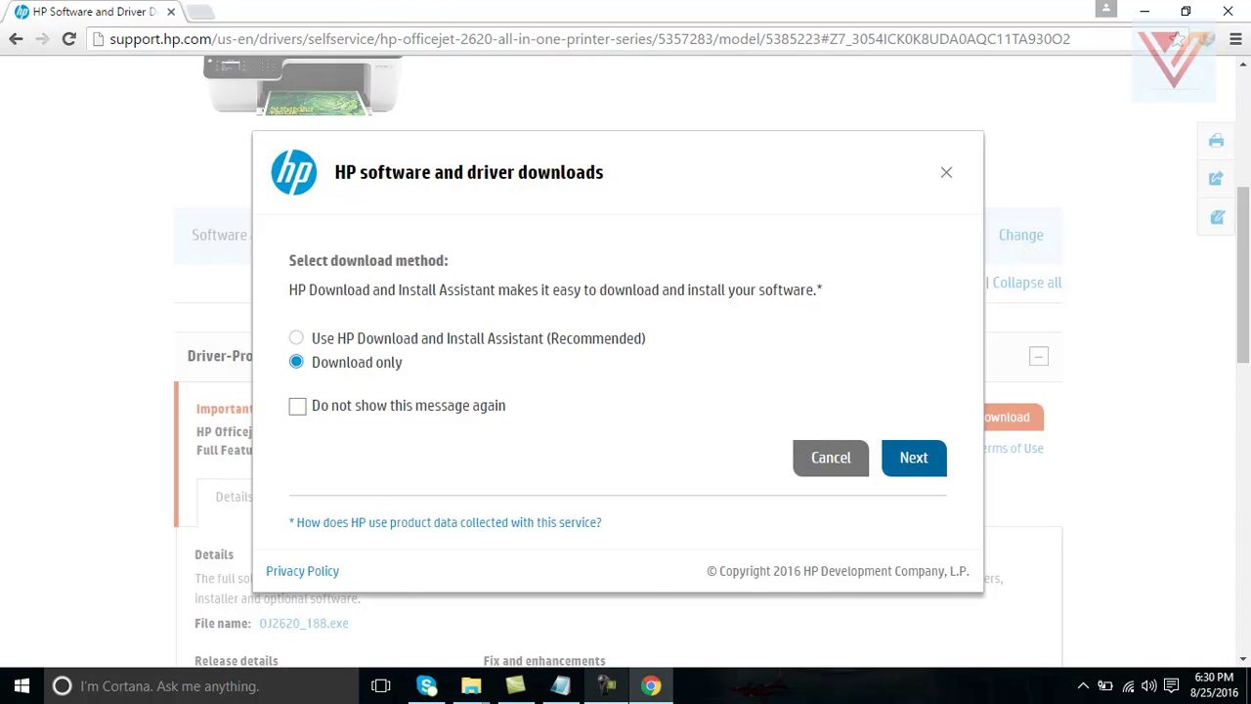
left_click(914, 458)
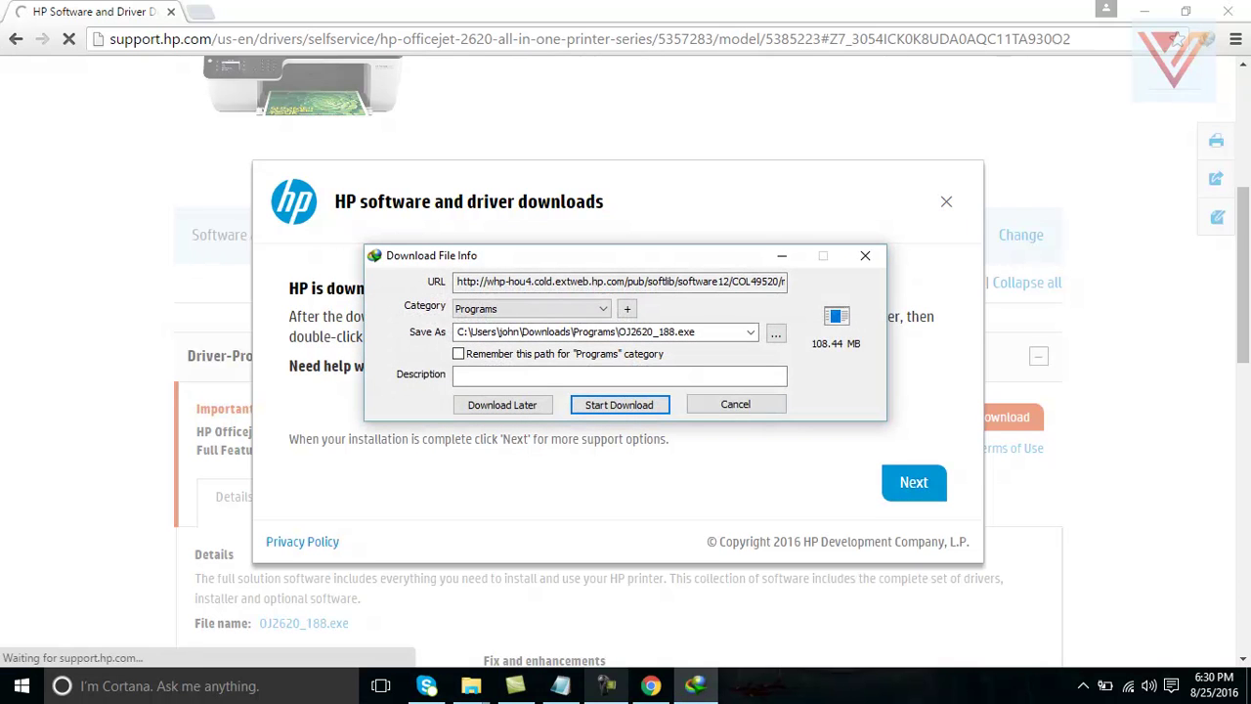
left_click(736, 404)
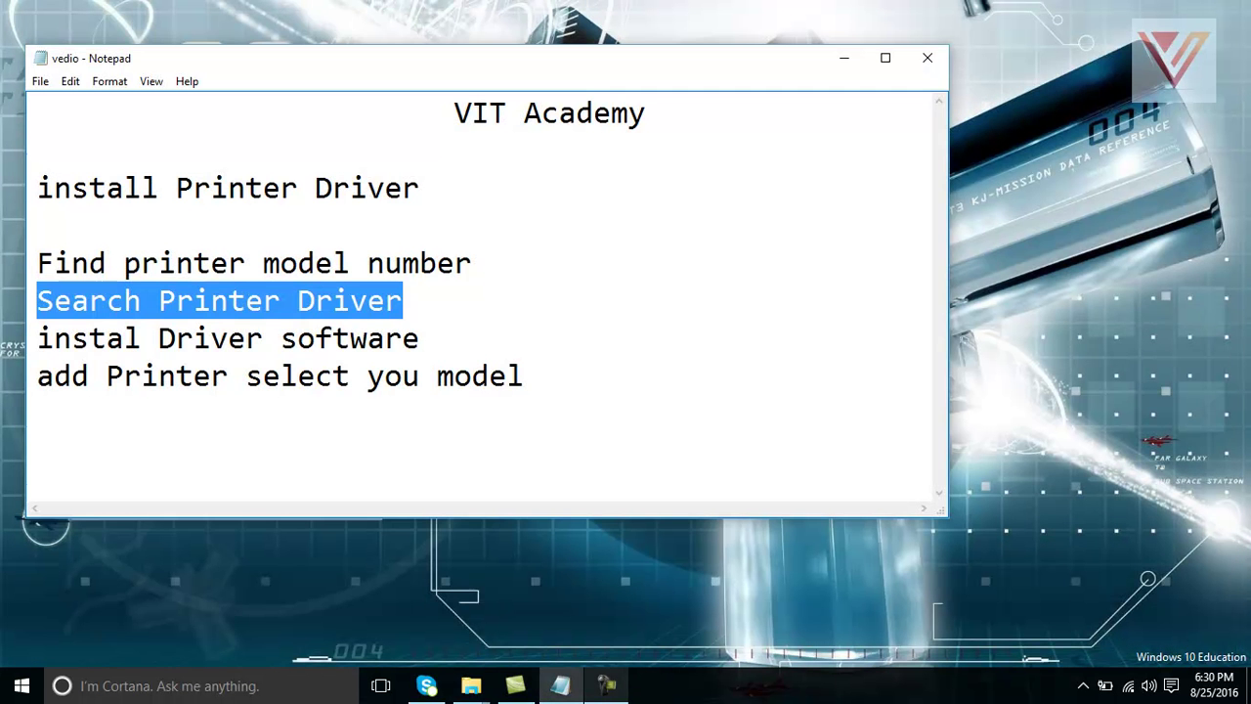
Switch to File Explorer and launch the OJ2620_188 installer from the "printers-hp officejet-" folder on drive E.
left_click(471, 685)
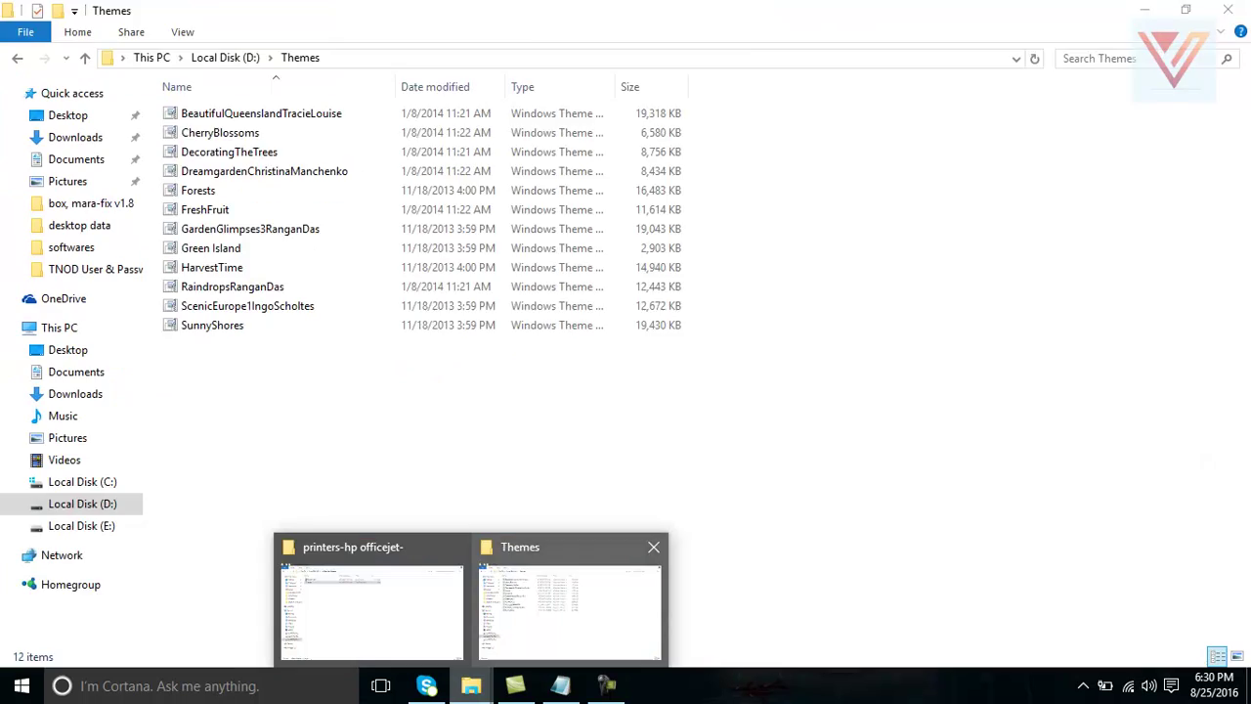
left_click(372, 610)
left_click(208, 114)
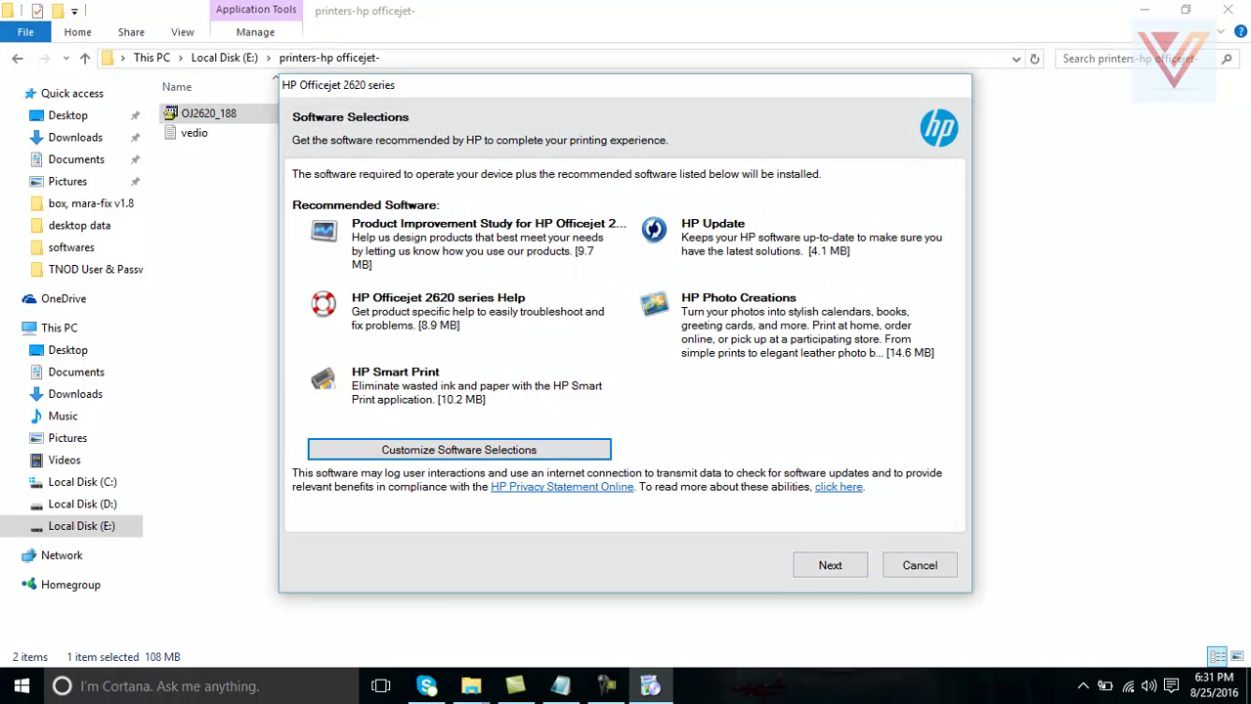
Keep the recommended software selections, accept the installation agreements and settings, and start the installation.
left_click(829, 565)
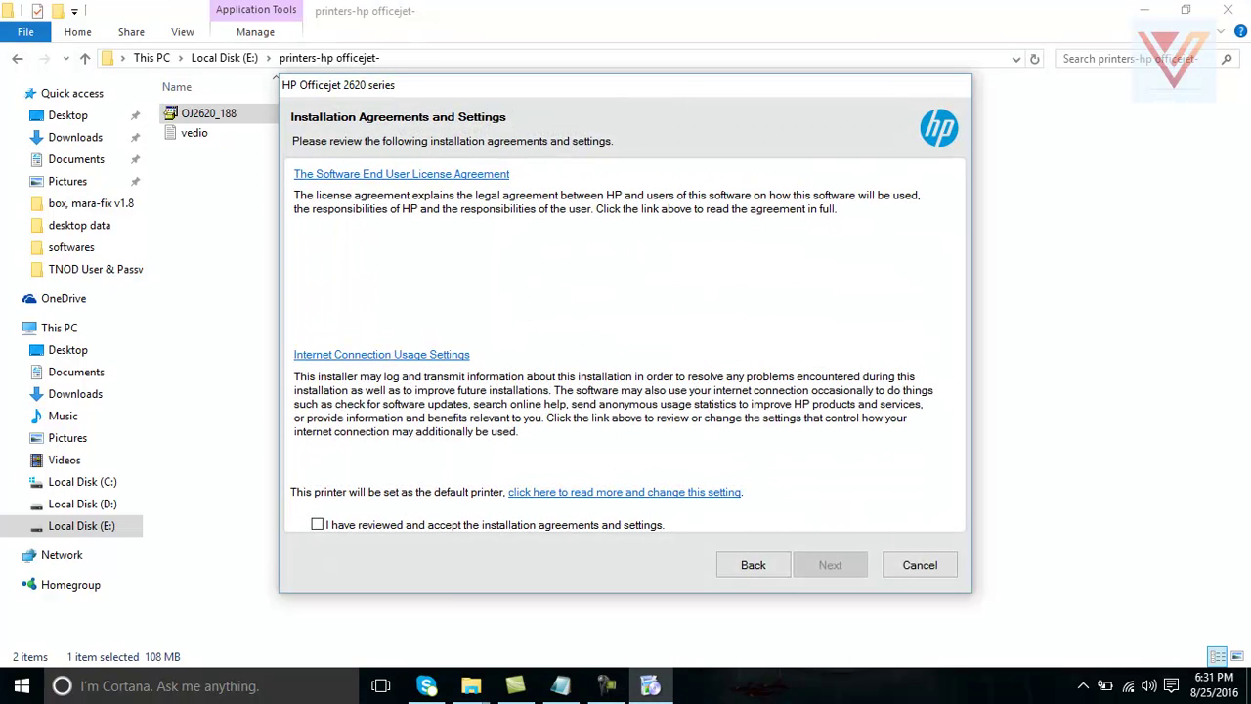
left_click(316, 524)
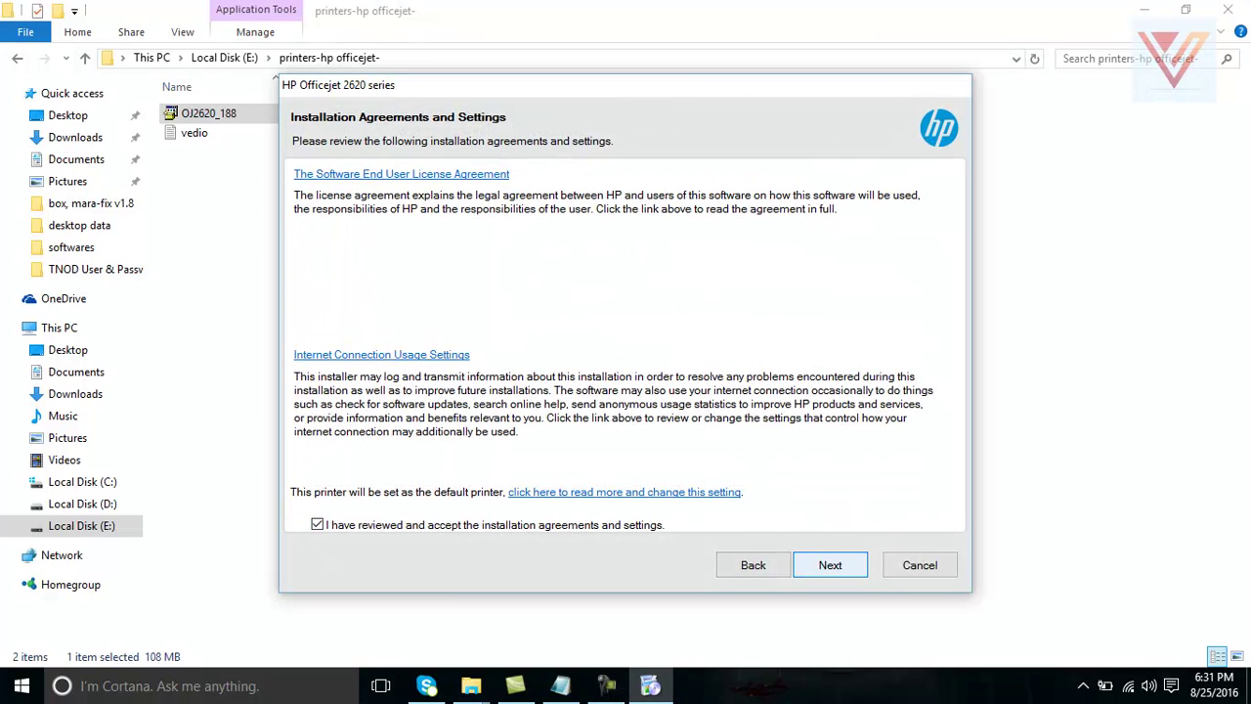
left_click(830, 565)
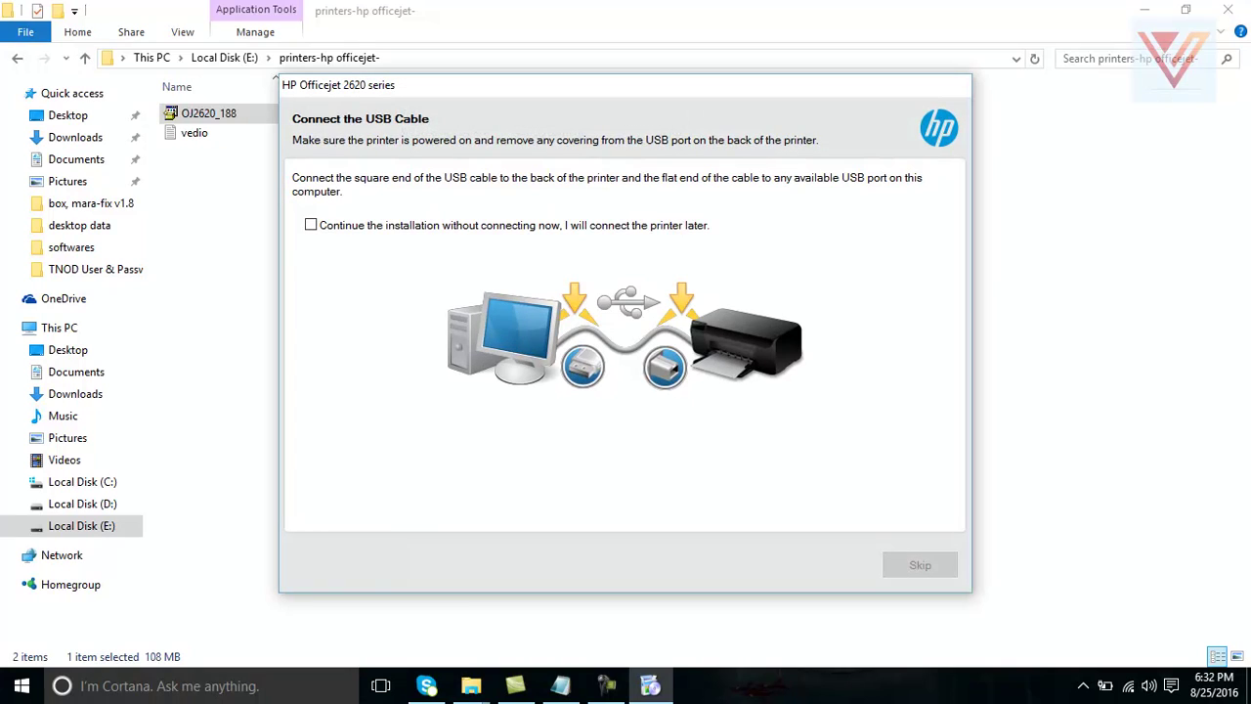
Continue the installation without connecting the printer now, skip the USB connection, and finish the setup.
left_click(311, 224)
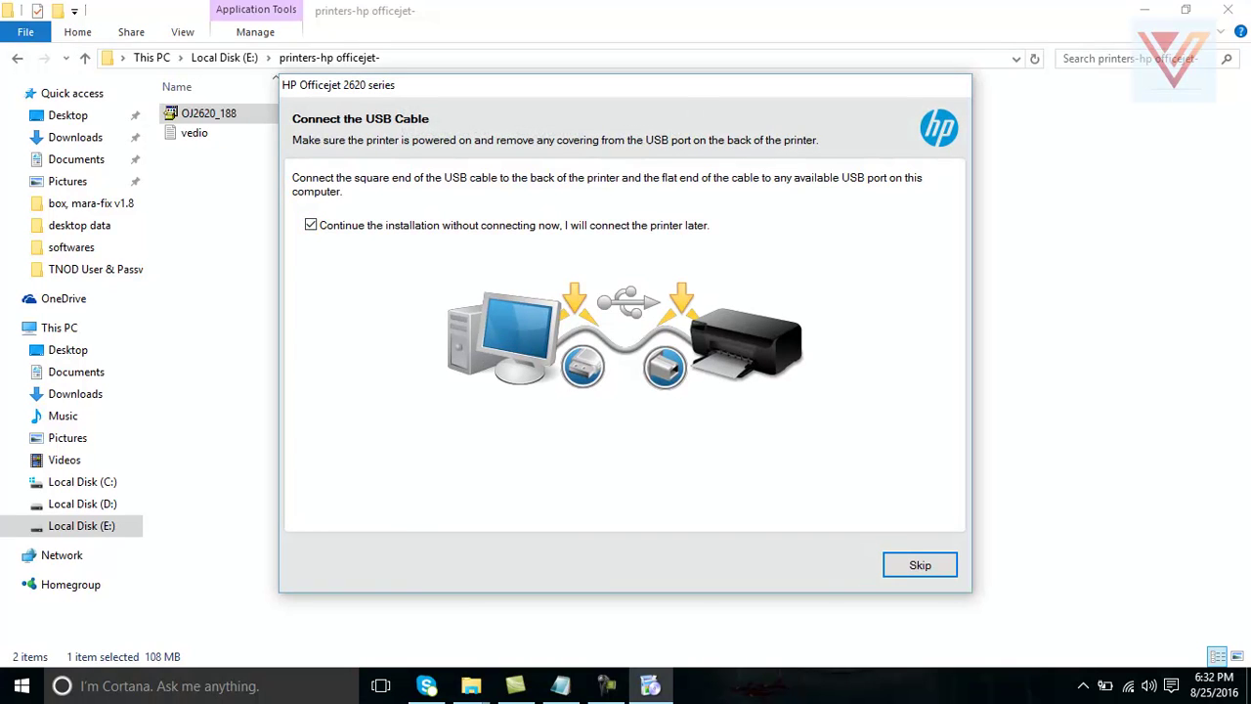
left_click(920, 565)
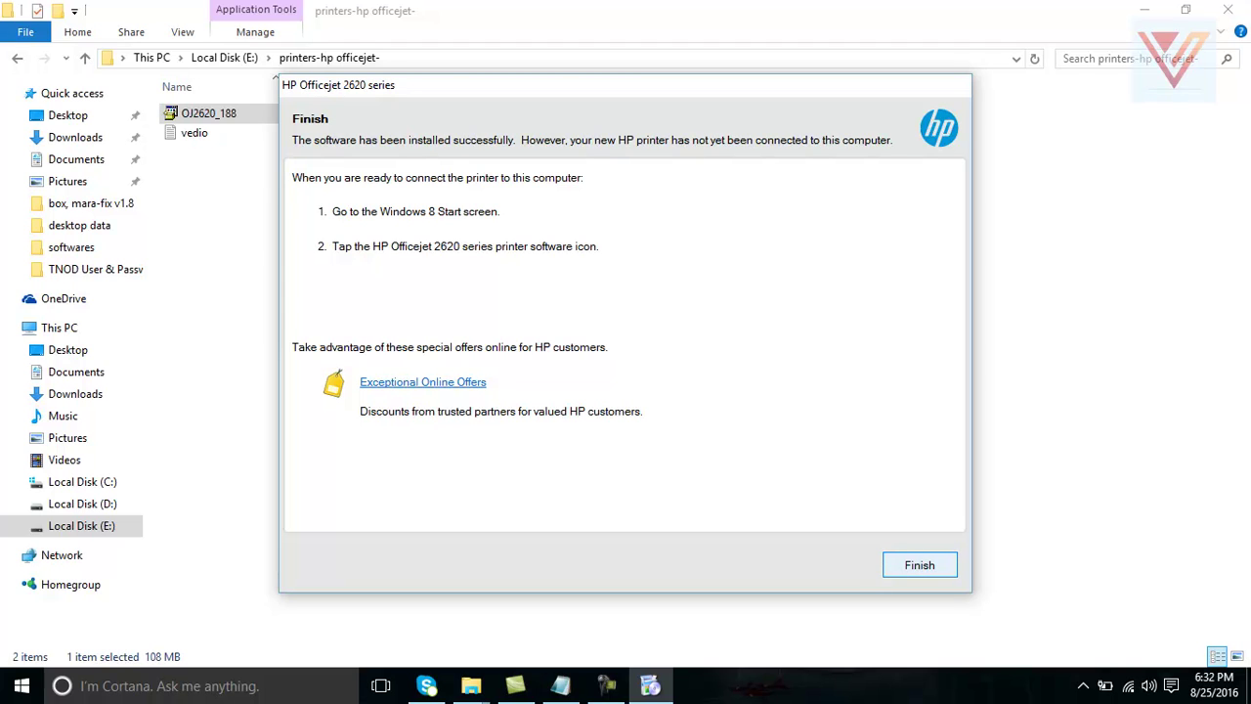
key("Return")
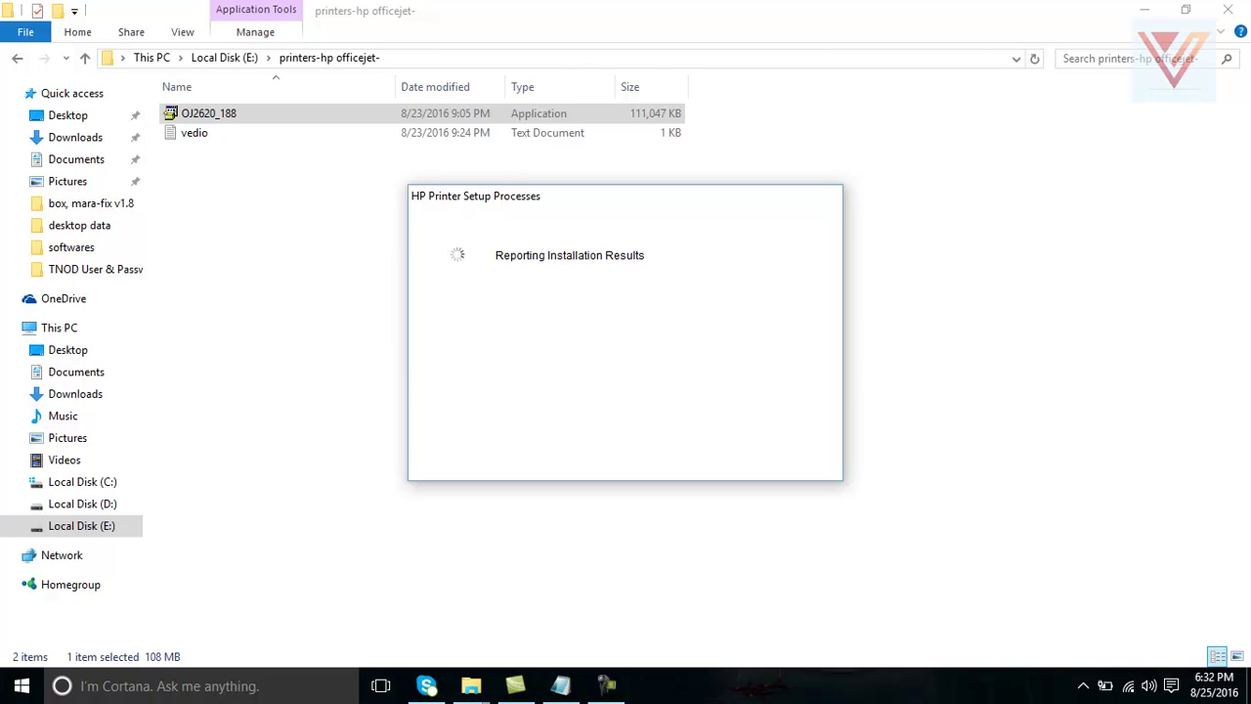
Open Hardware and Sound in Control Panel and start adding a device.
key("super")
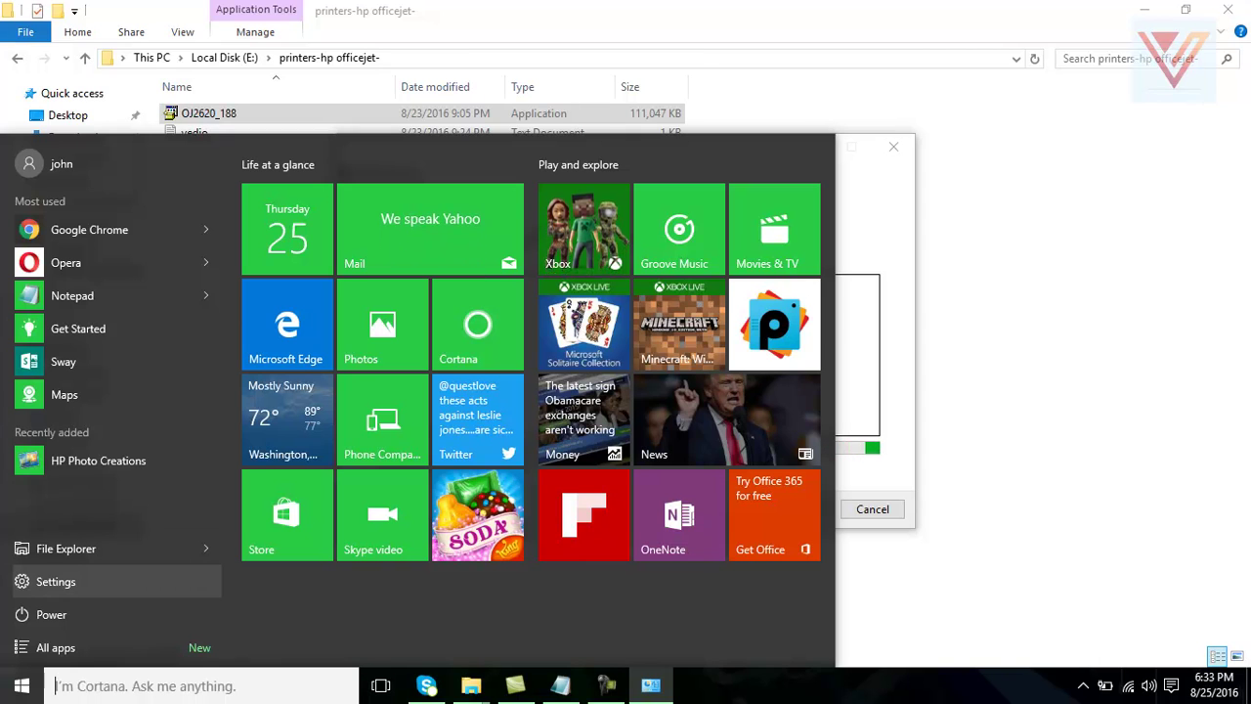
type("cont")
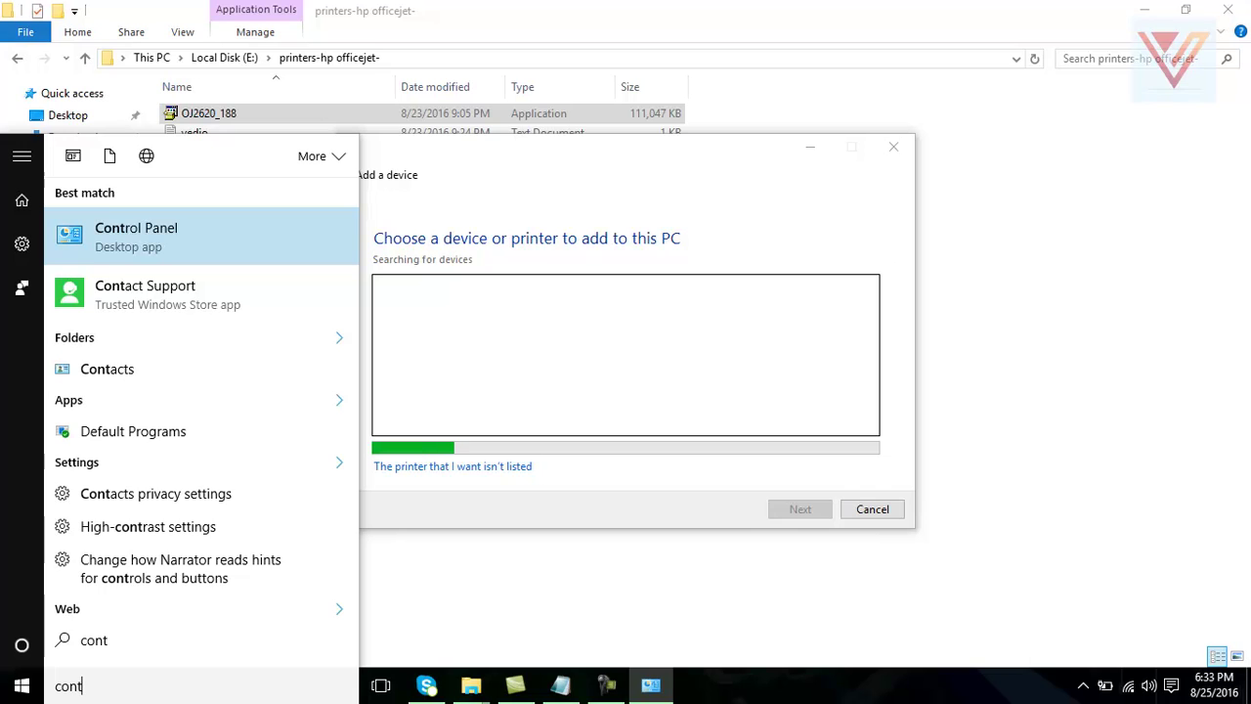
key("Return")
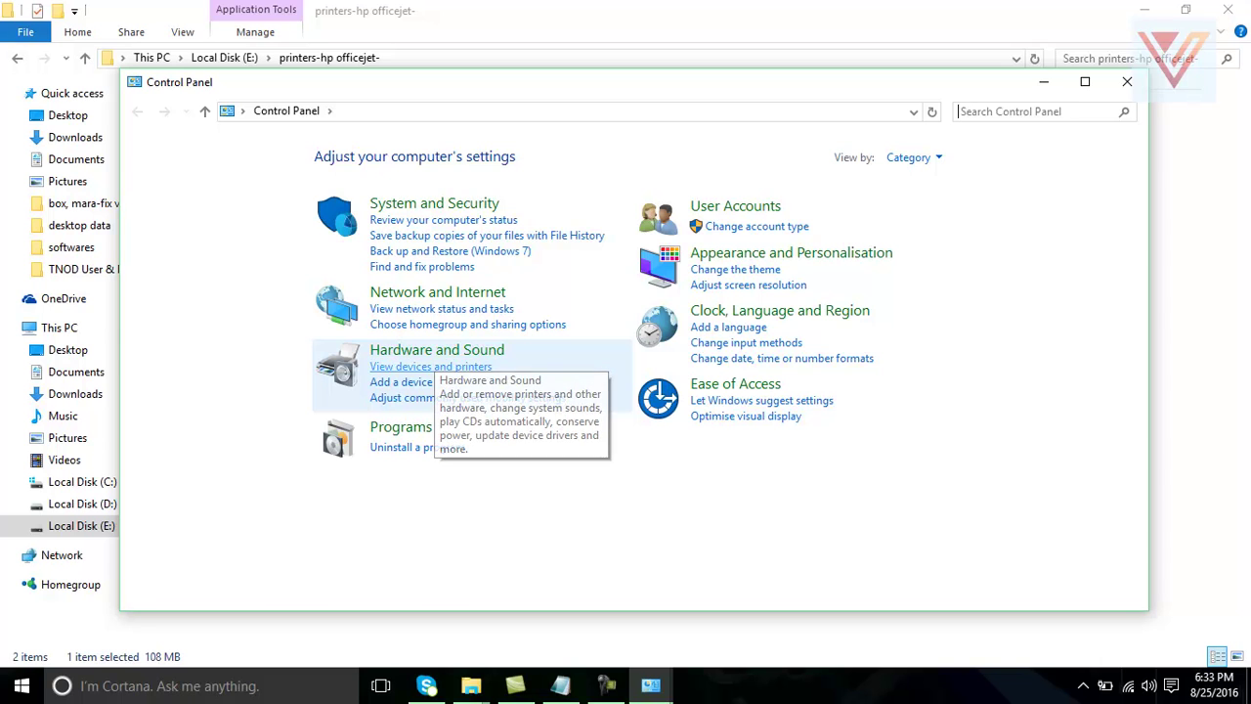
left_click(437, 352)
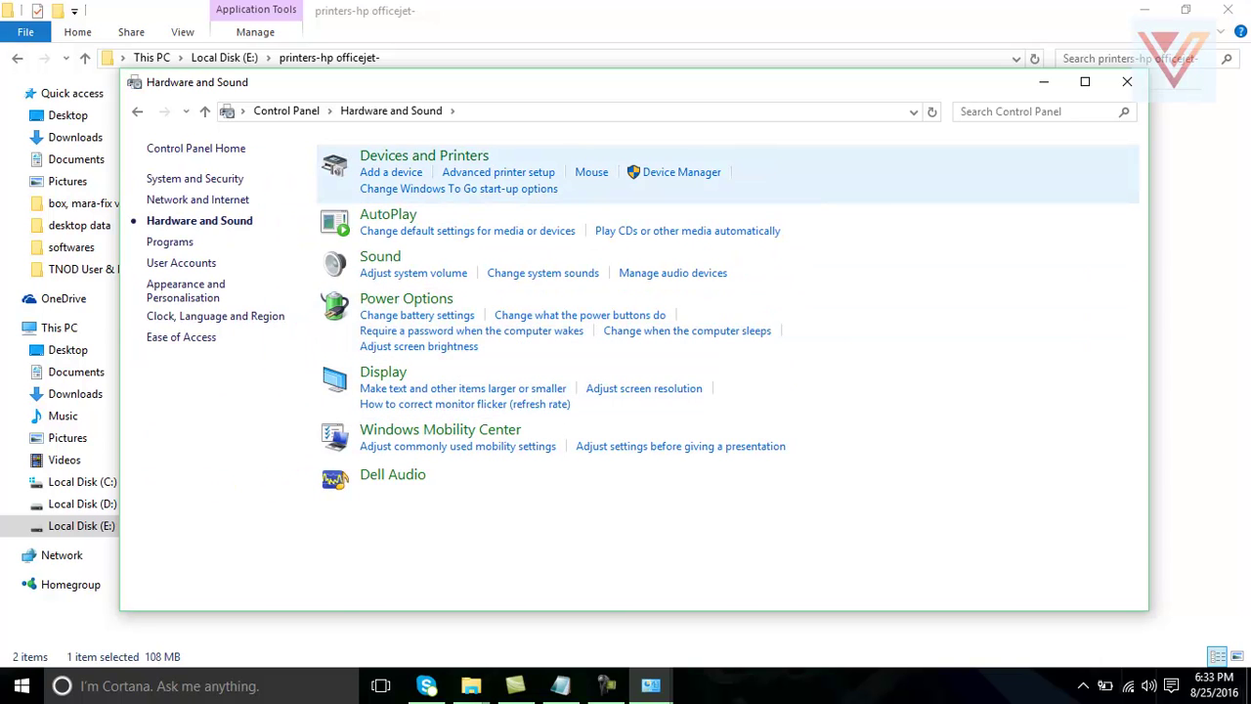
left_click(391, 172)
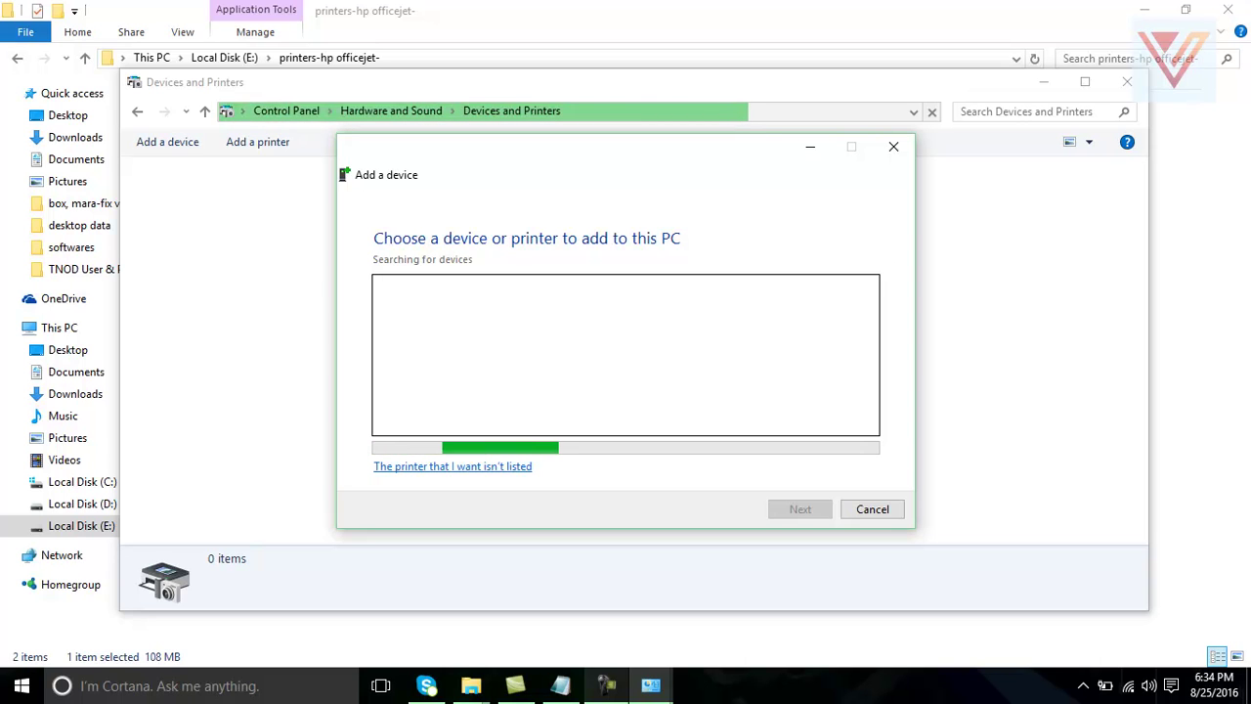
Indicate that the wanted printer isn't listed in order to find it by other options.
left_click(453, 466)
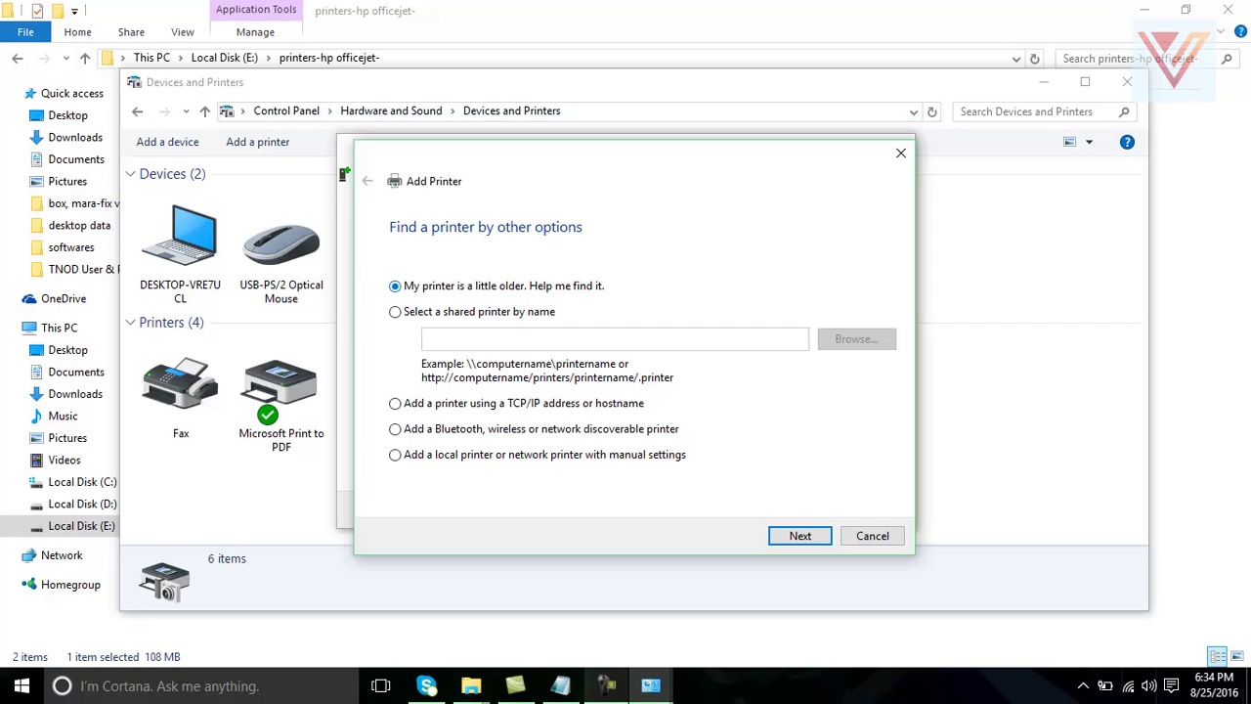
left_click(395, 312)
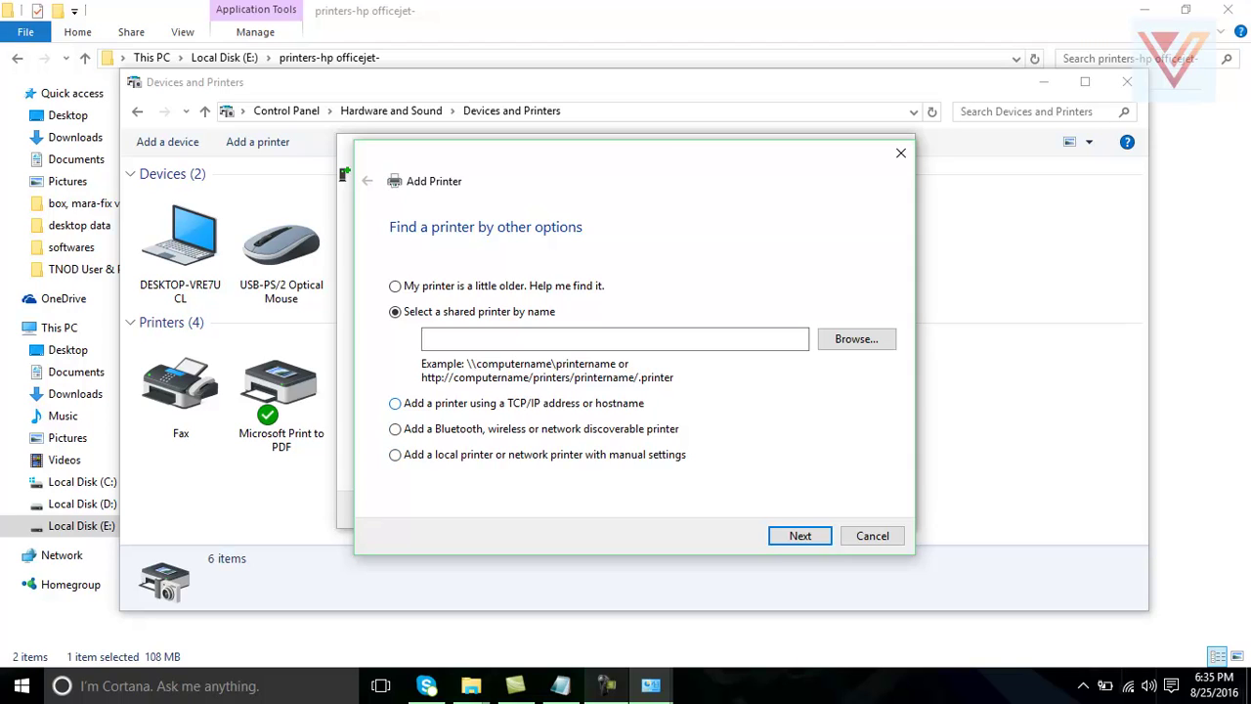
left_click(395, 402)
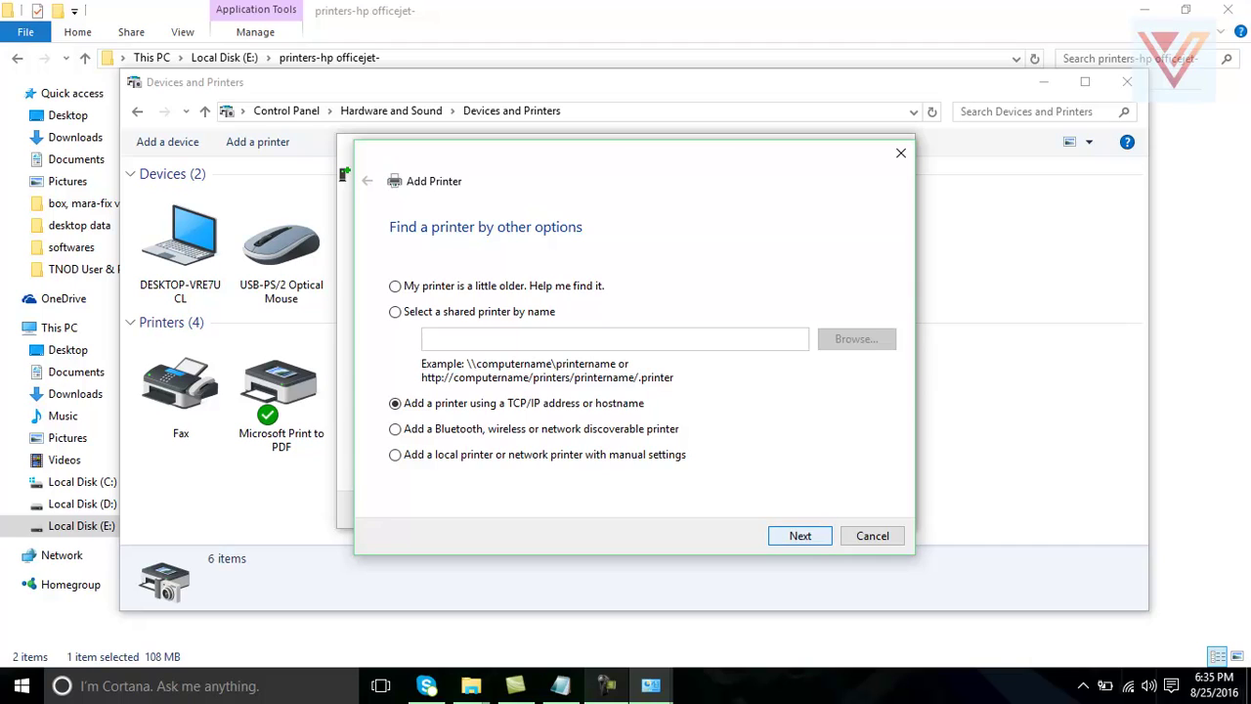
left_click(800, 536)
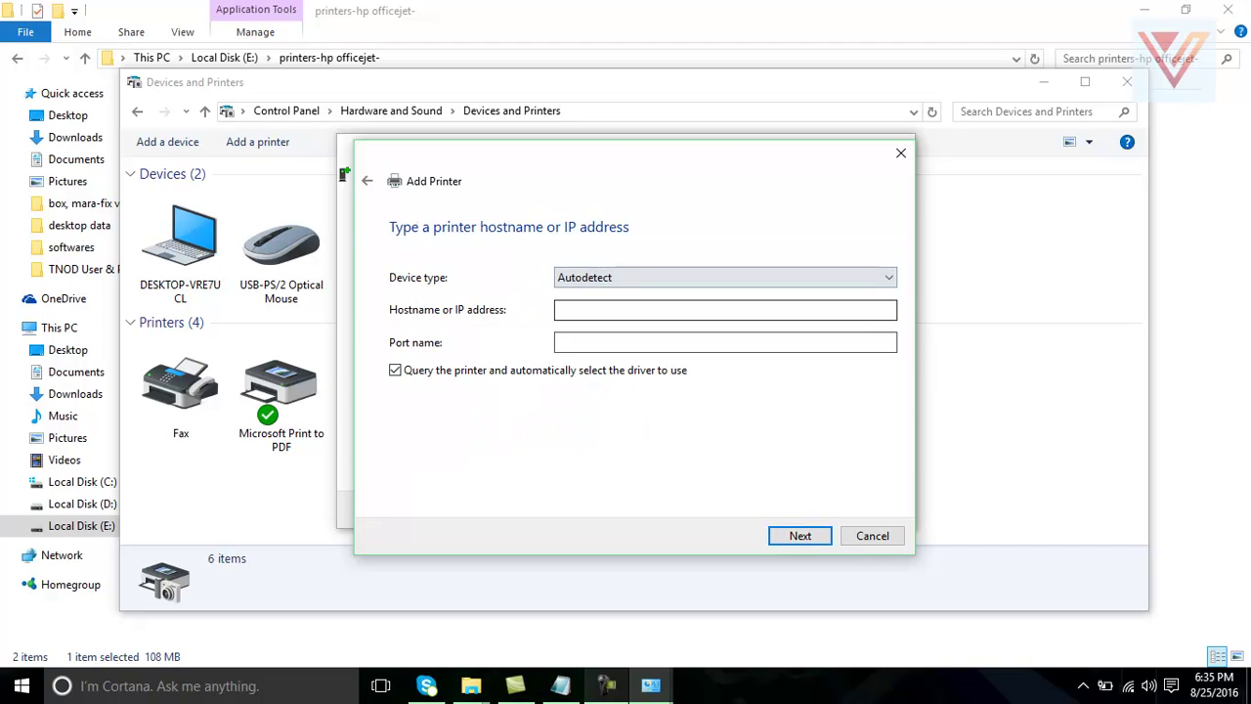
left_click(725, 277)
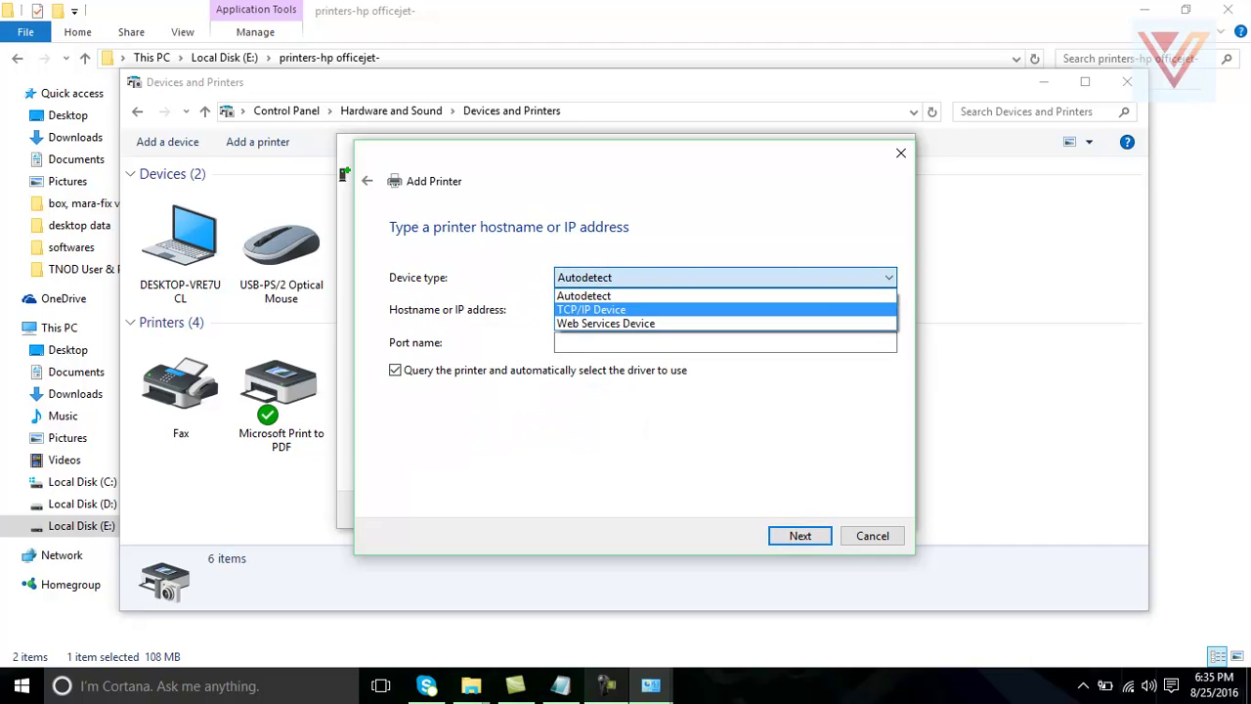
left_click(725, 308)
left_click(725, 309)
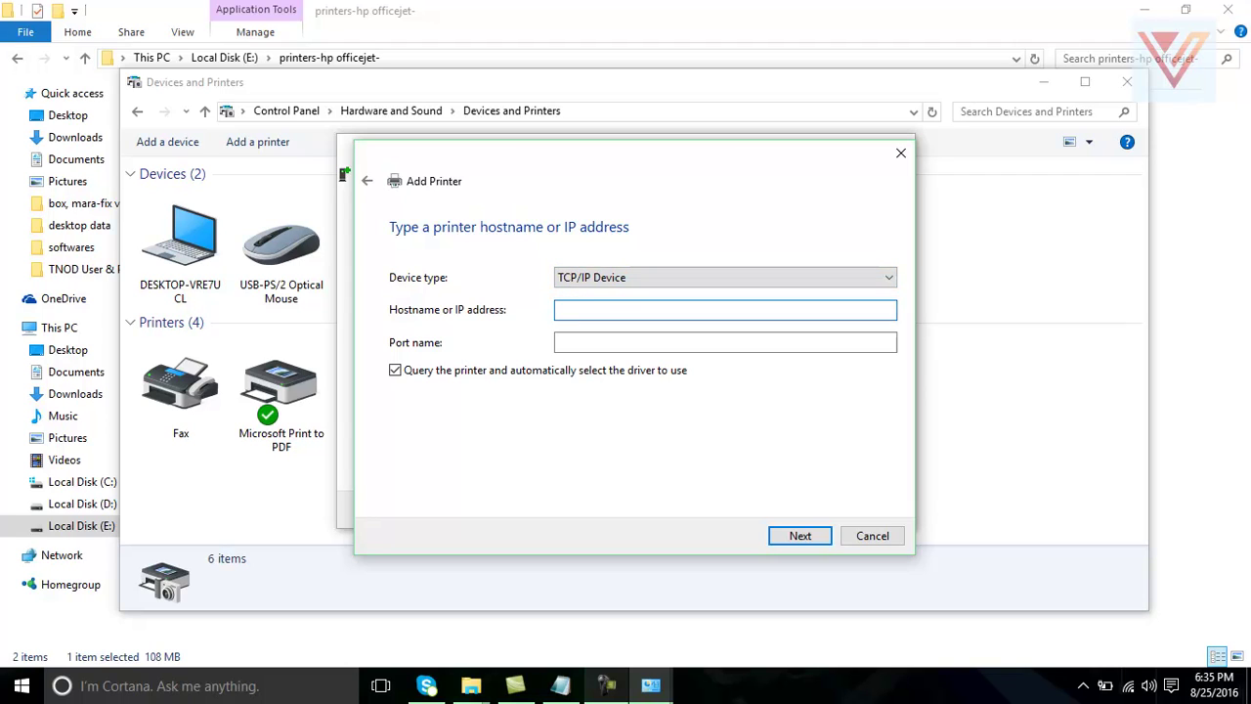
type("192.168.100.254")
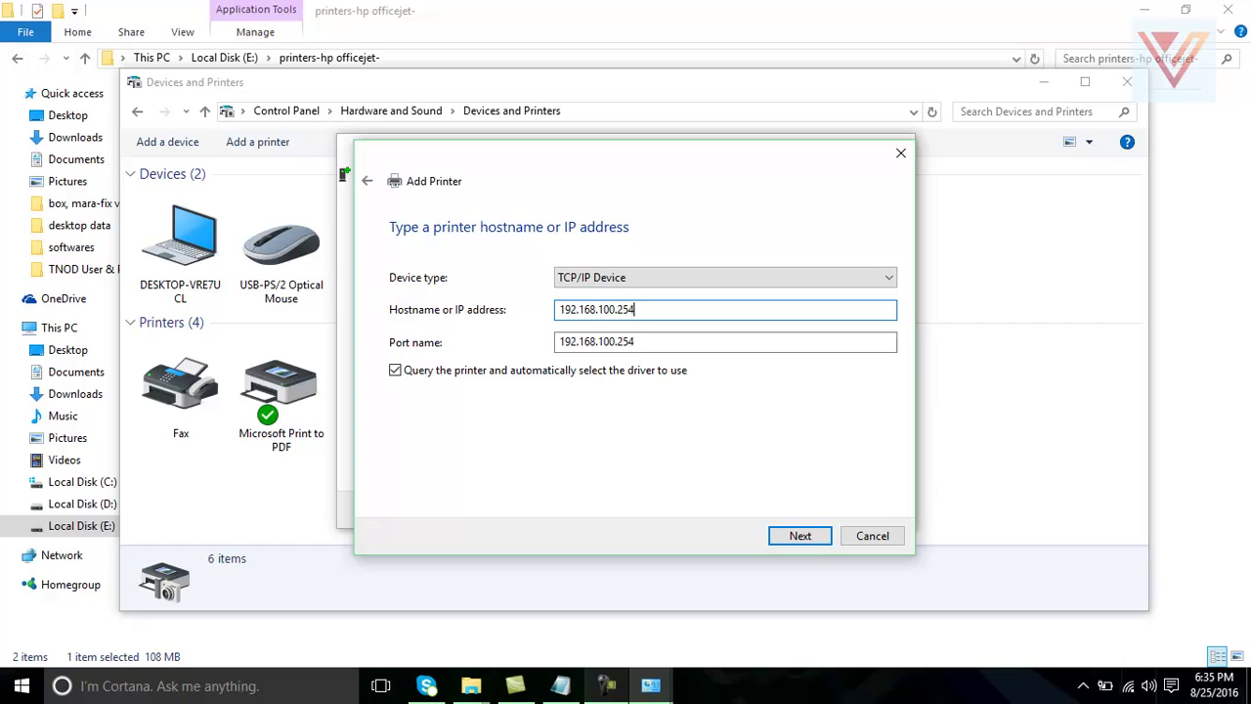
key("BackSpace")
type("2")
left_click(367, 181)
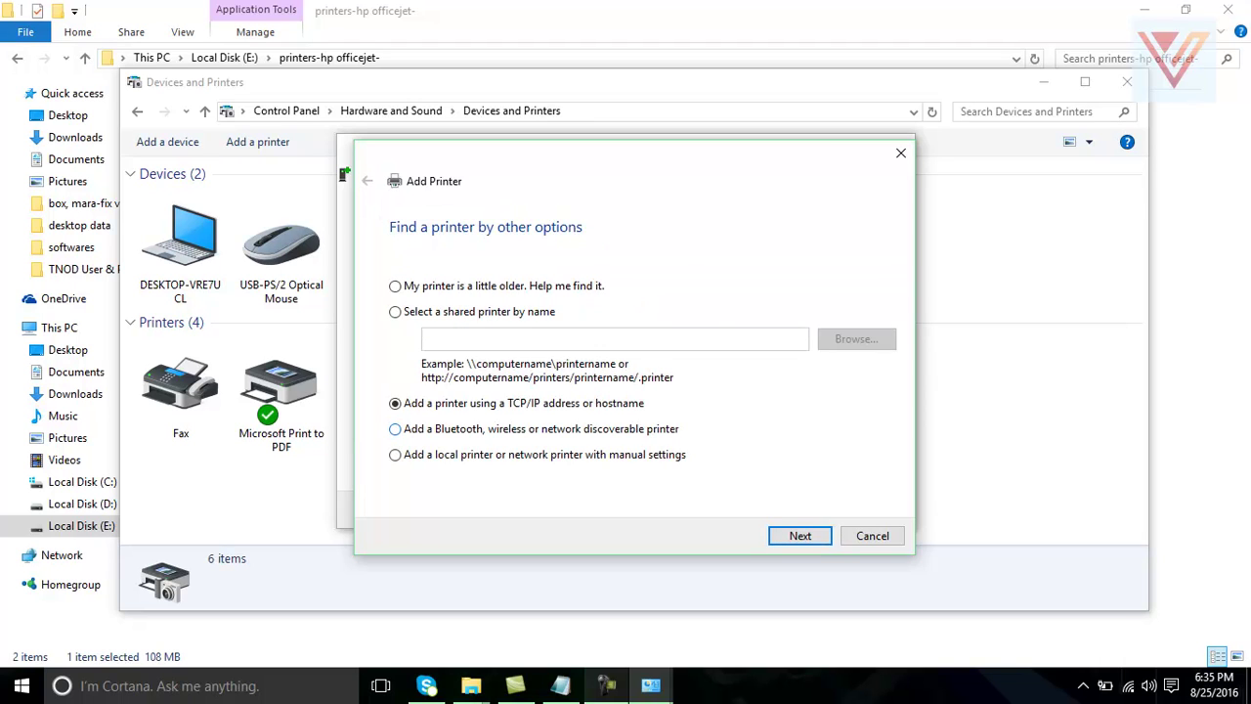
Choose to add a local or network printer with manual settings, using the existing port LPT1: (Printer Port).
left_click(395, 429)
left_click(395, 454)
left_click(394, 429)
left_click(395, 455)
left_click(799, 536)
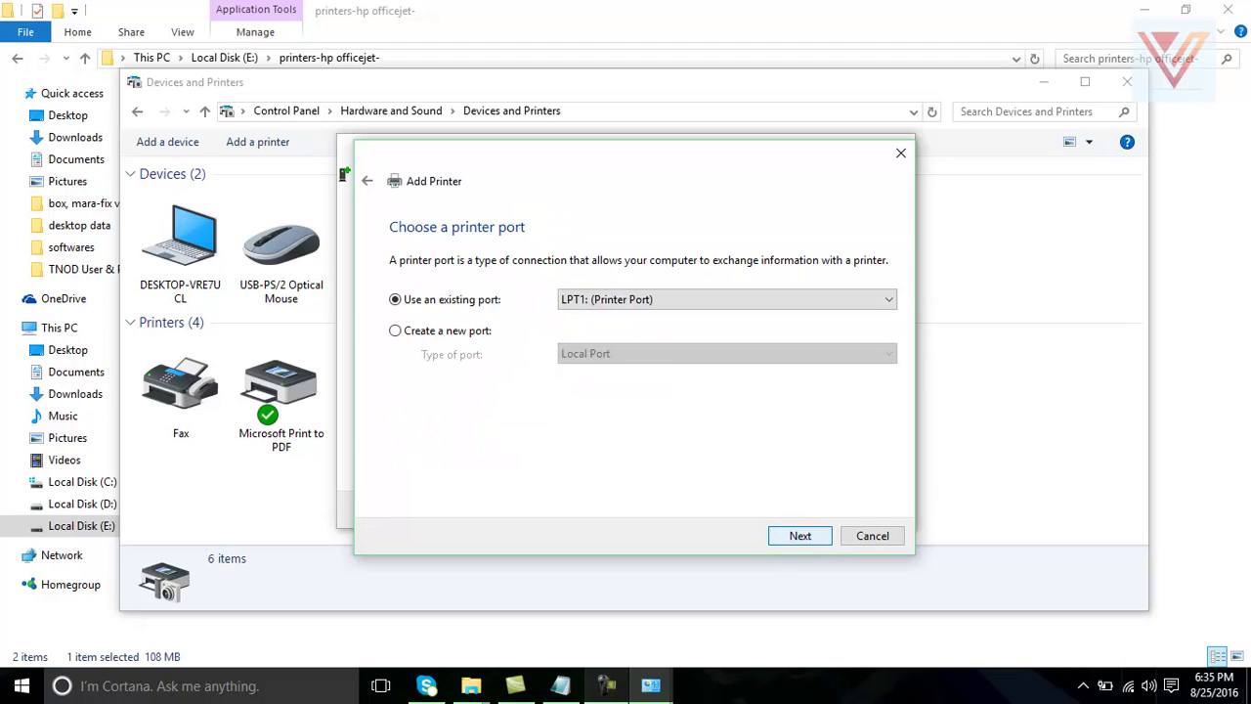
left_click(801, 299)
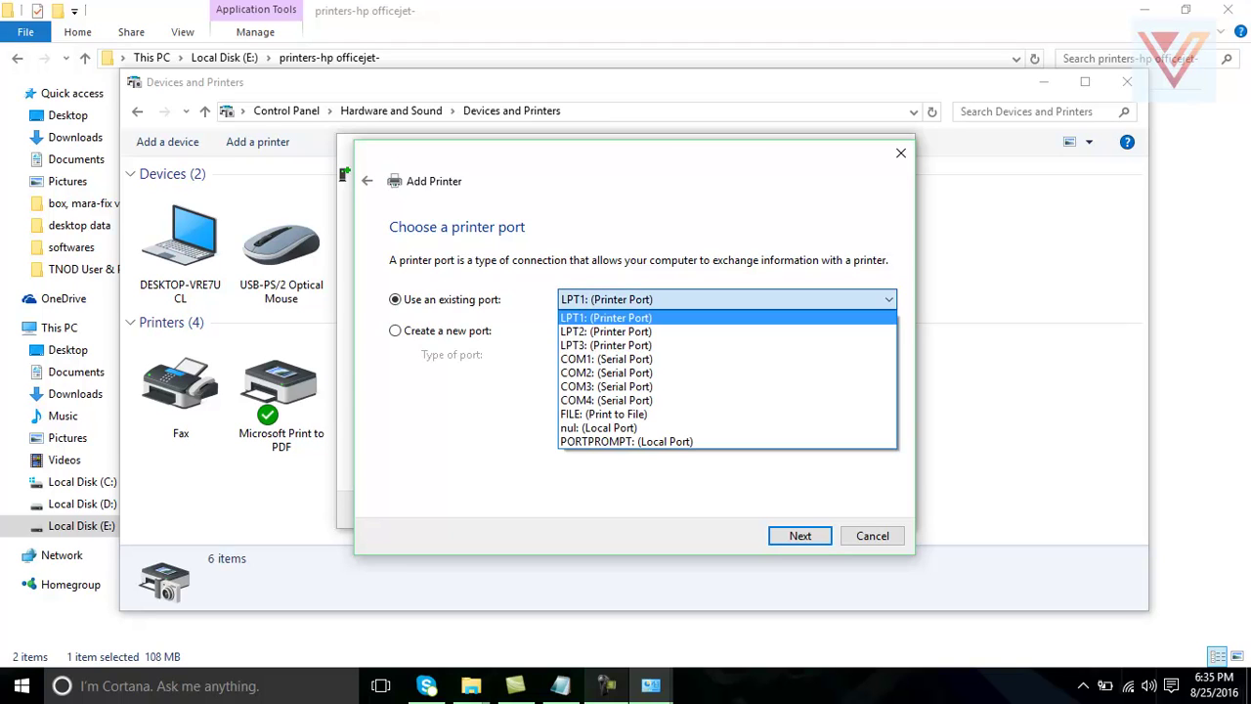
left_click(801, 299)
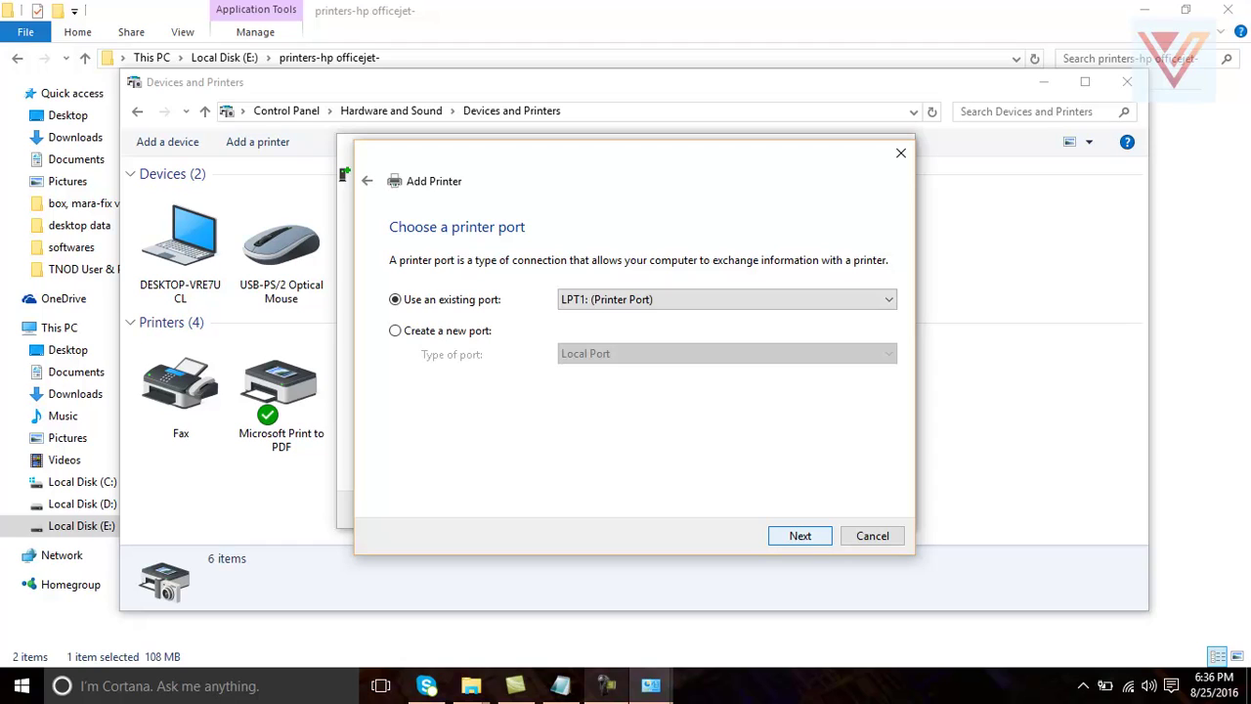
key("Return")
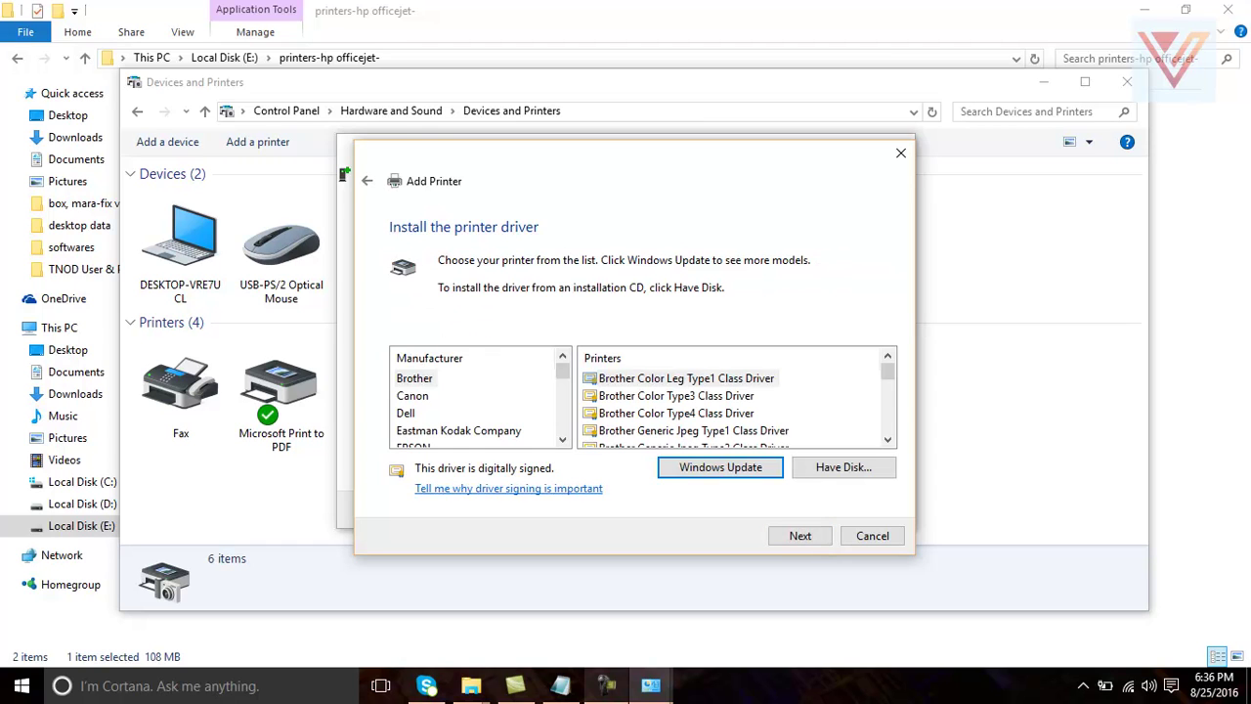
left_click(412, 396)
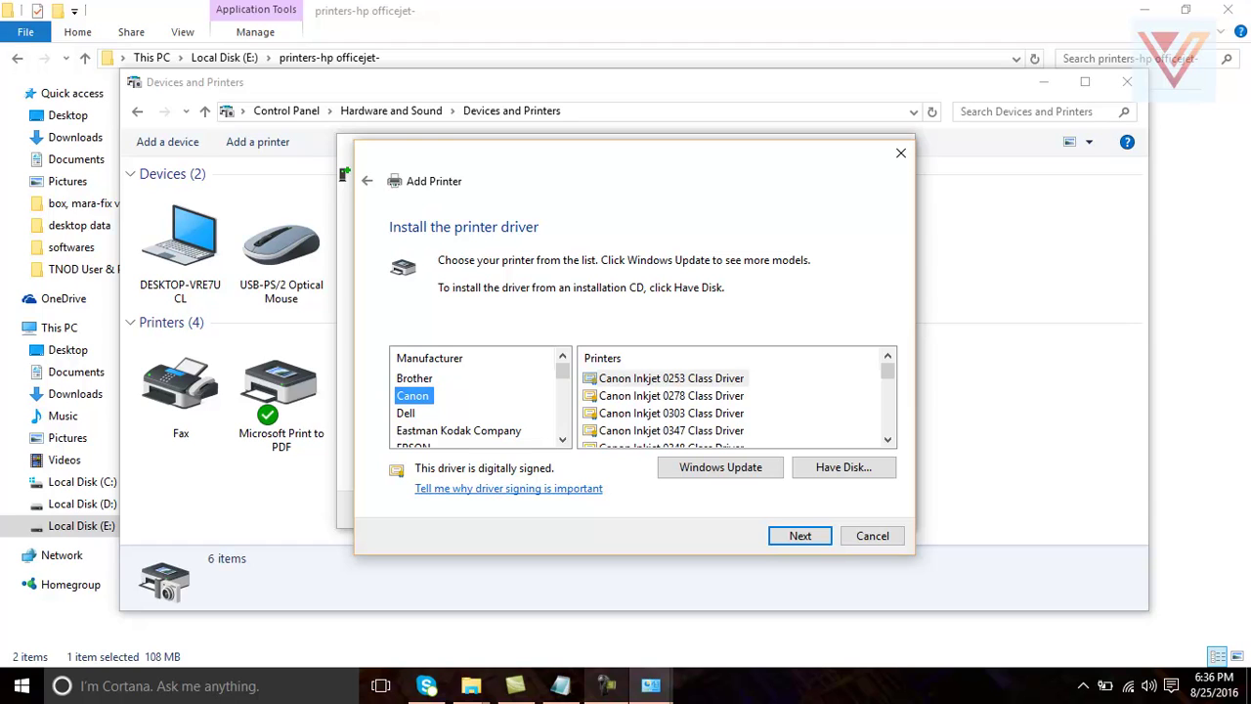
left_click(671, 414)
left_click(672, 378)
left_click(671, 396)
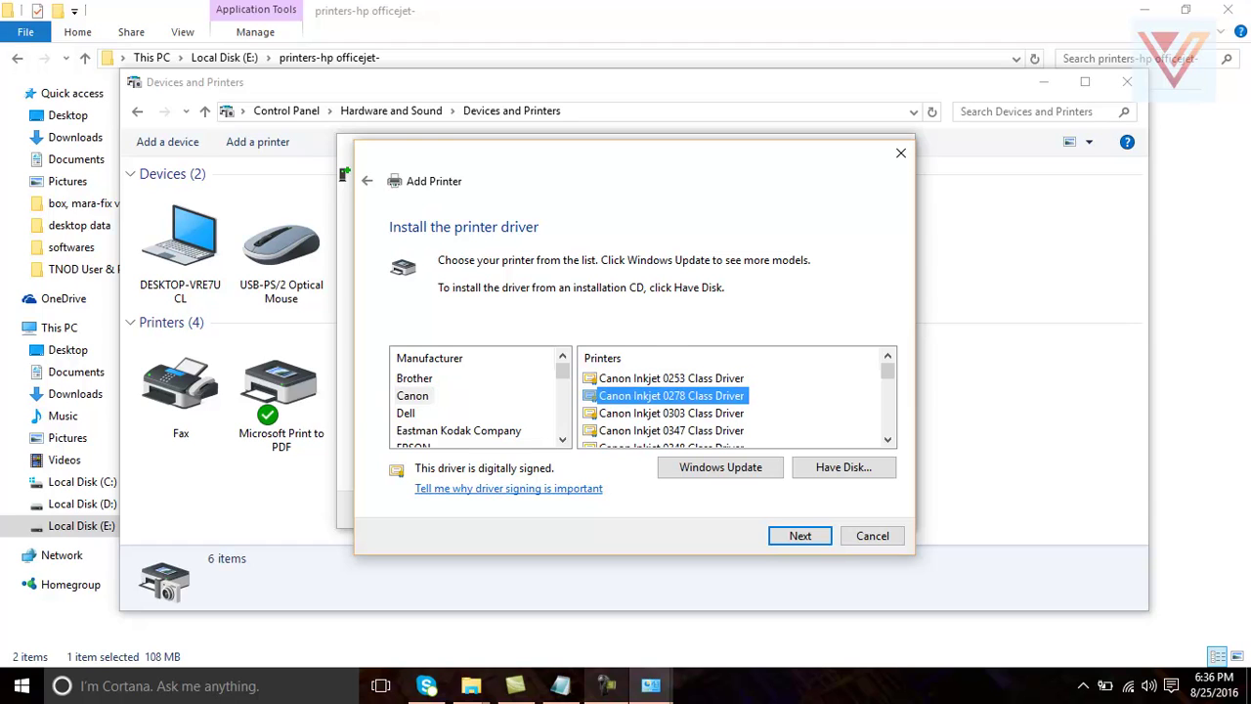
left_click(413, 396)
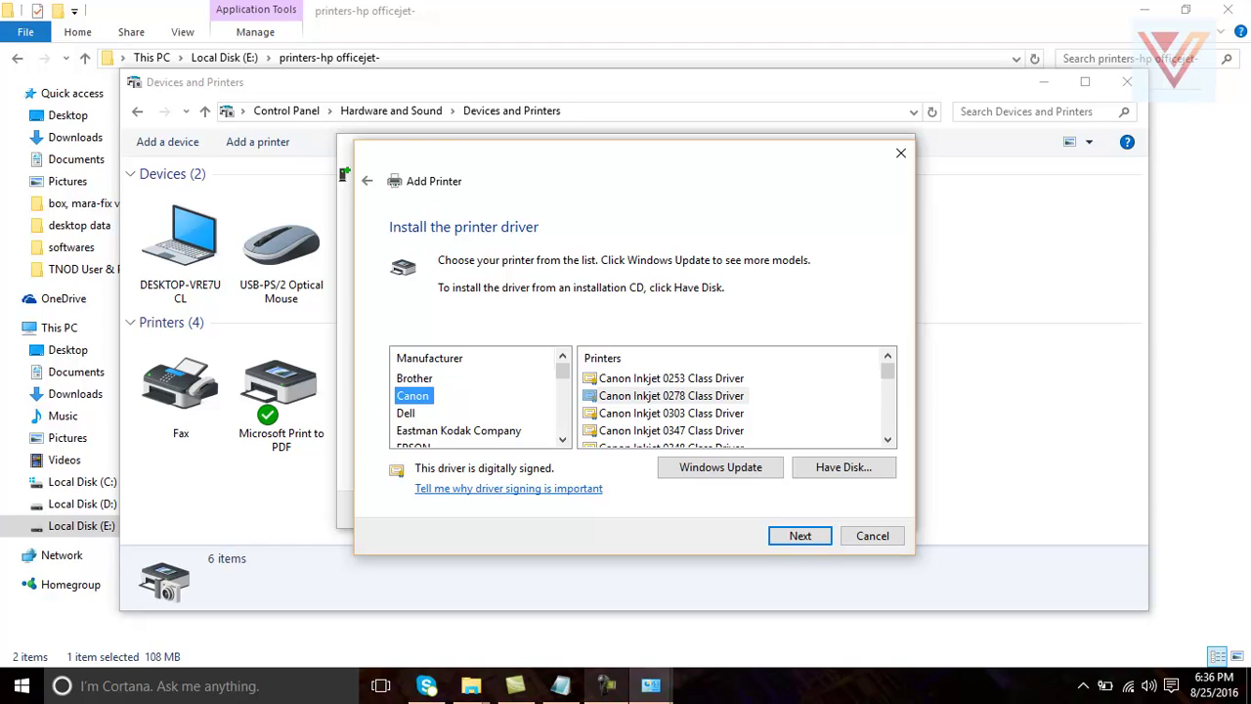
Choose HP as the manufacturer and select the Fax - HP Officejet 2620 series driver.
key("h")
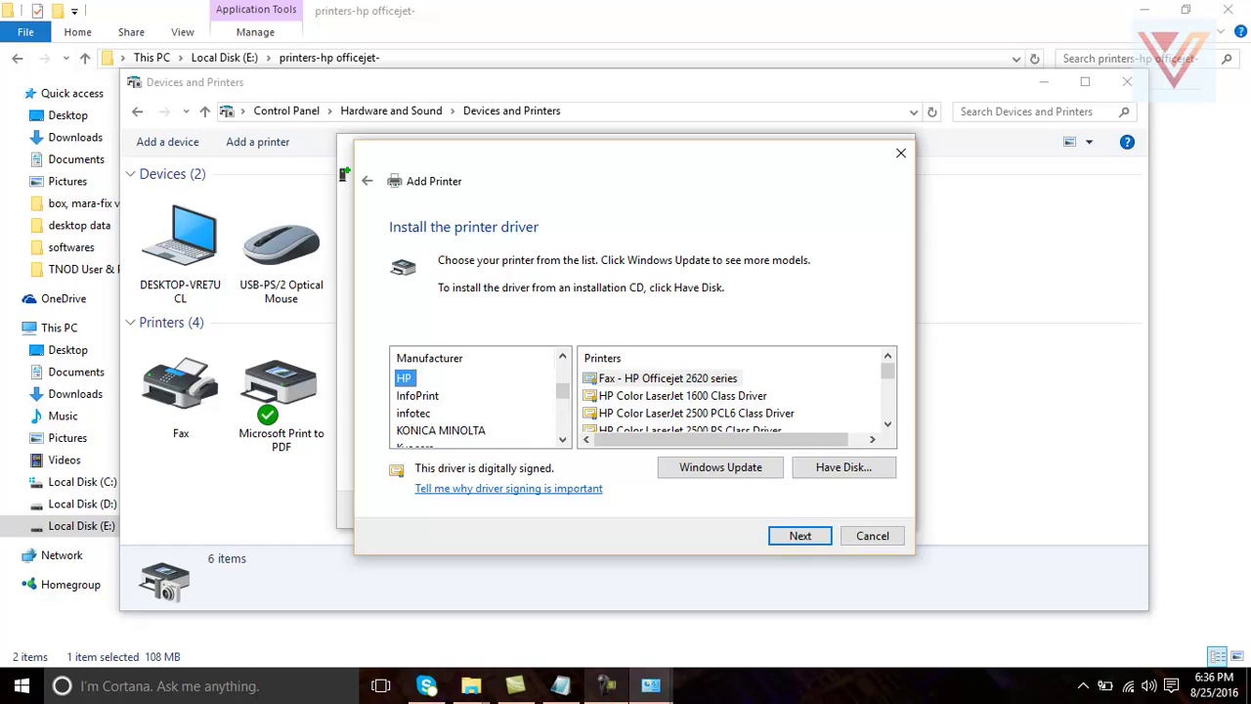
left_click(669, 378)
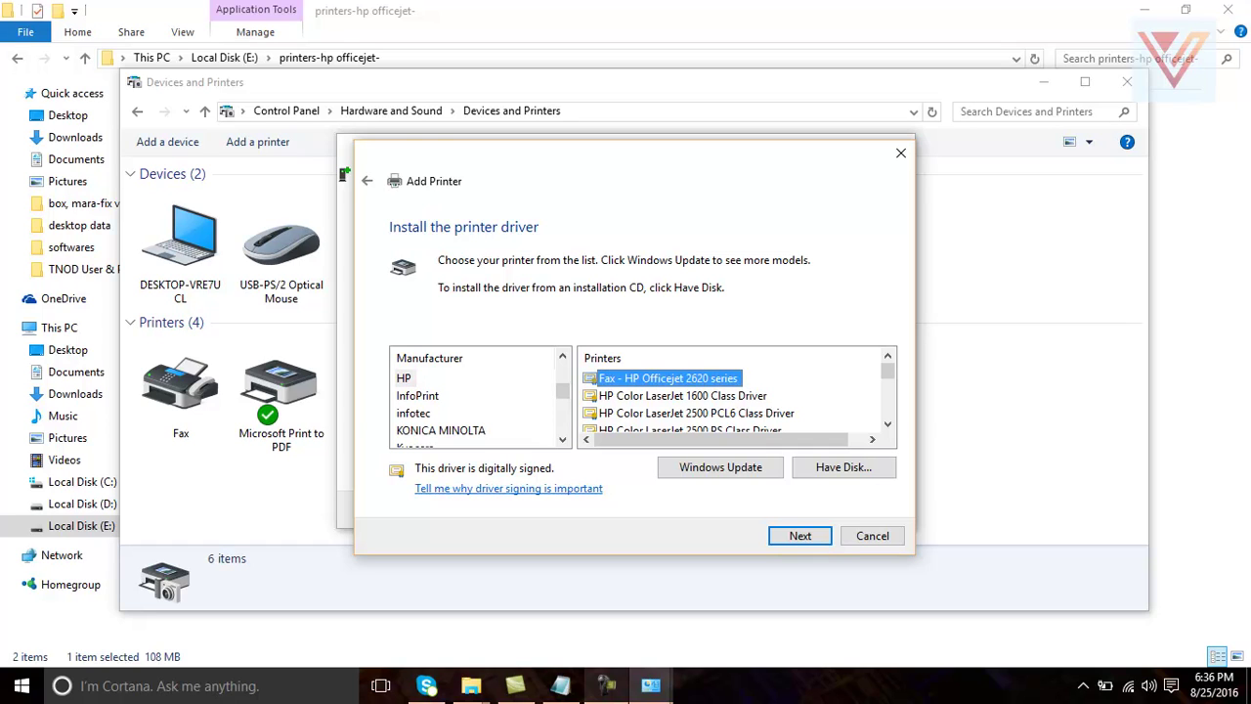
left_click(404, 378)
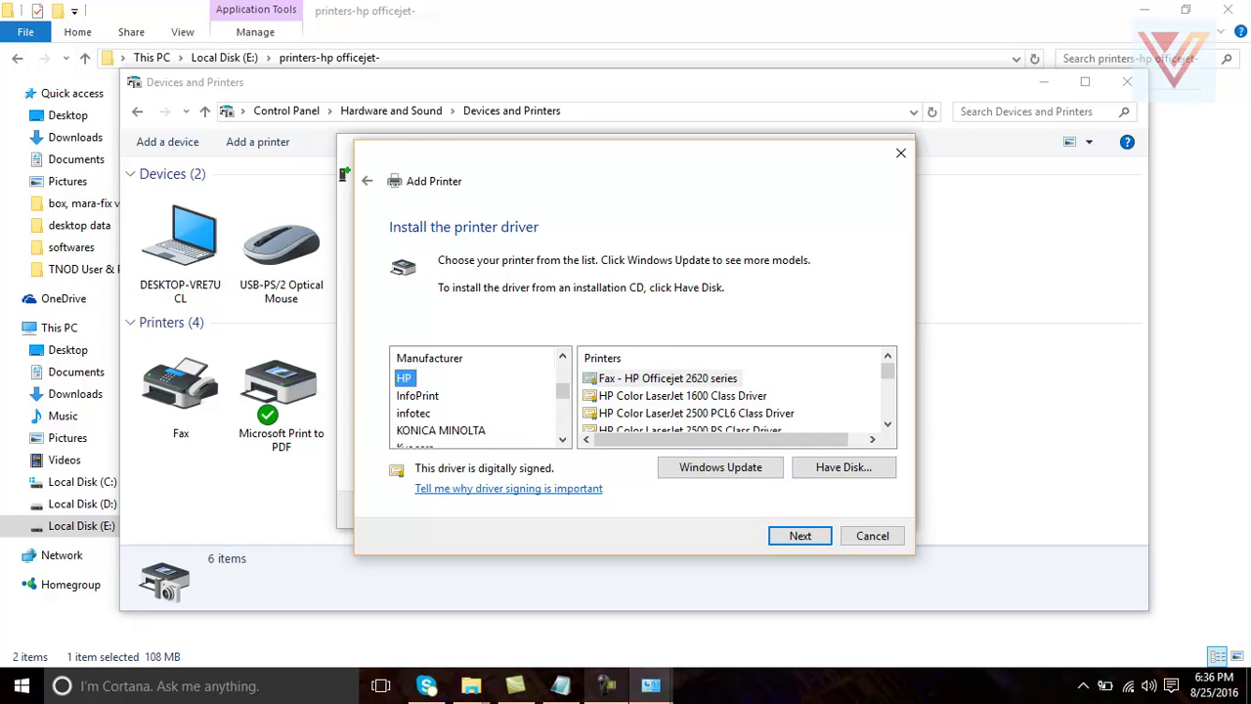
left_click(668, 378)
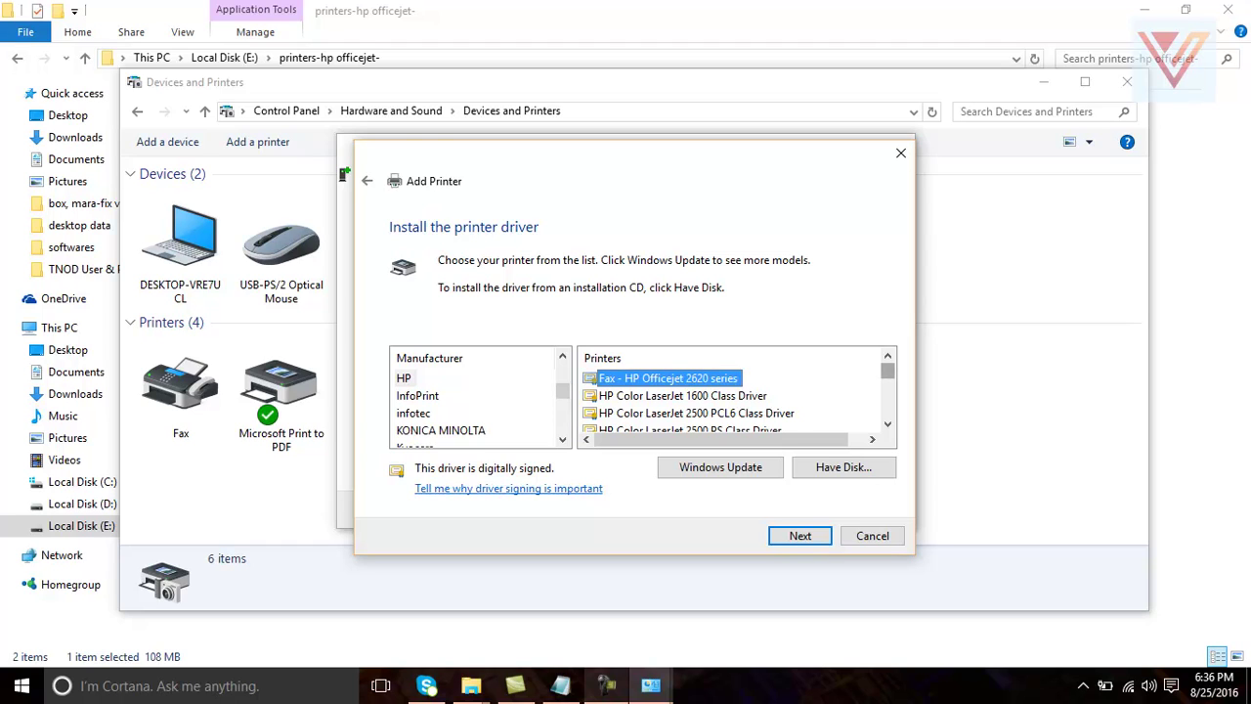
Look through the HP printer models in the driver list and return to Fax - HP Officejet 2620 series.
left_click_drag(887, 371, 887, 371)
left_click(683, 396)
key("Down")
key("Down")
key("Down")
key("Down")
key("Down")
key("Down")
key("Down")
key("Down")
key("Down")
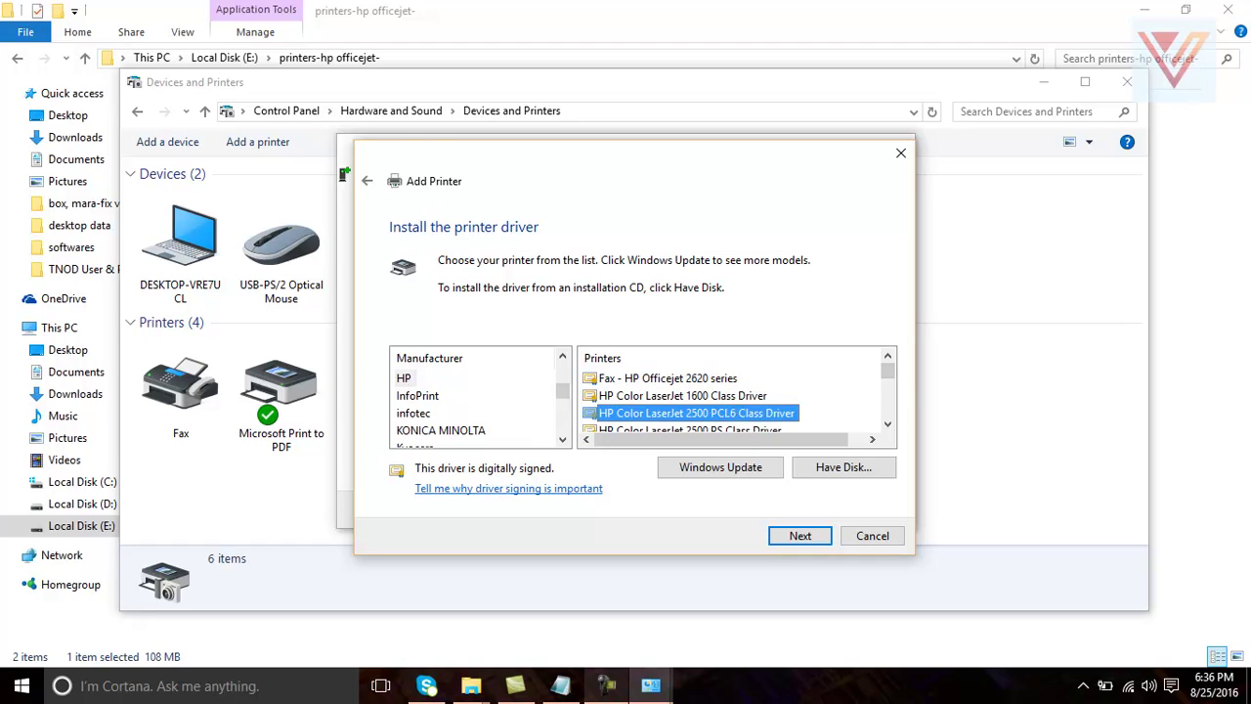
key("Up")
key("Up")
key("Up")
key("Up")
key("Up")
key("Up")
key("Up")
key("Up")
key("Up")
key("Up")
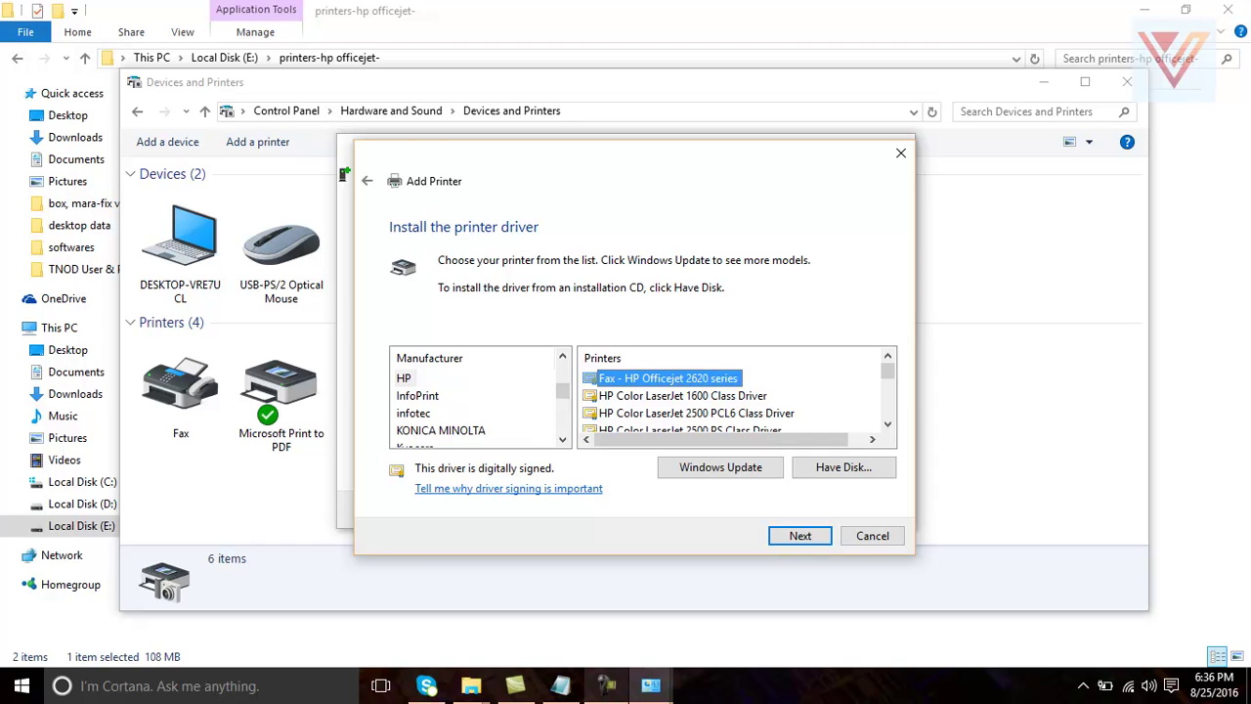
mouse_move(887, 371)
left_mouse_down()
mouse_move(887, 410)
mouse_move(888, 370)
left_mouse_up()
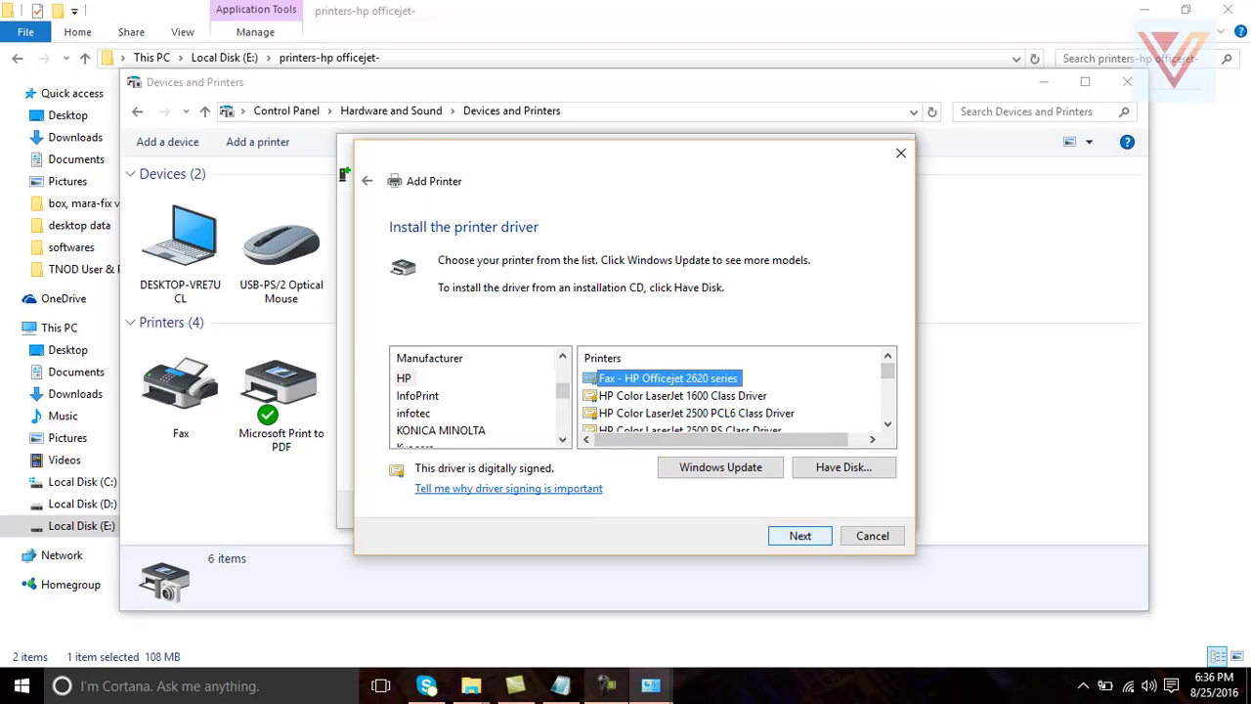
Install the selected driver, keep the printer name "Fax - HP Officejet 2620 series", and finish without printing a test page.
key("Return")
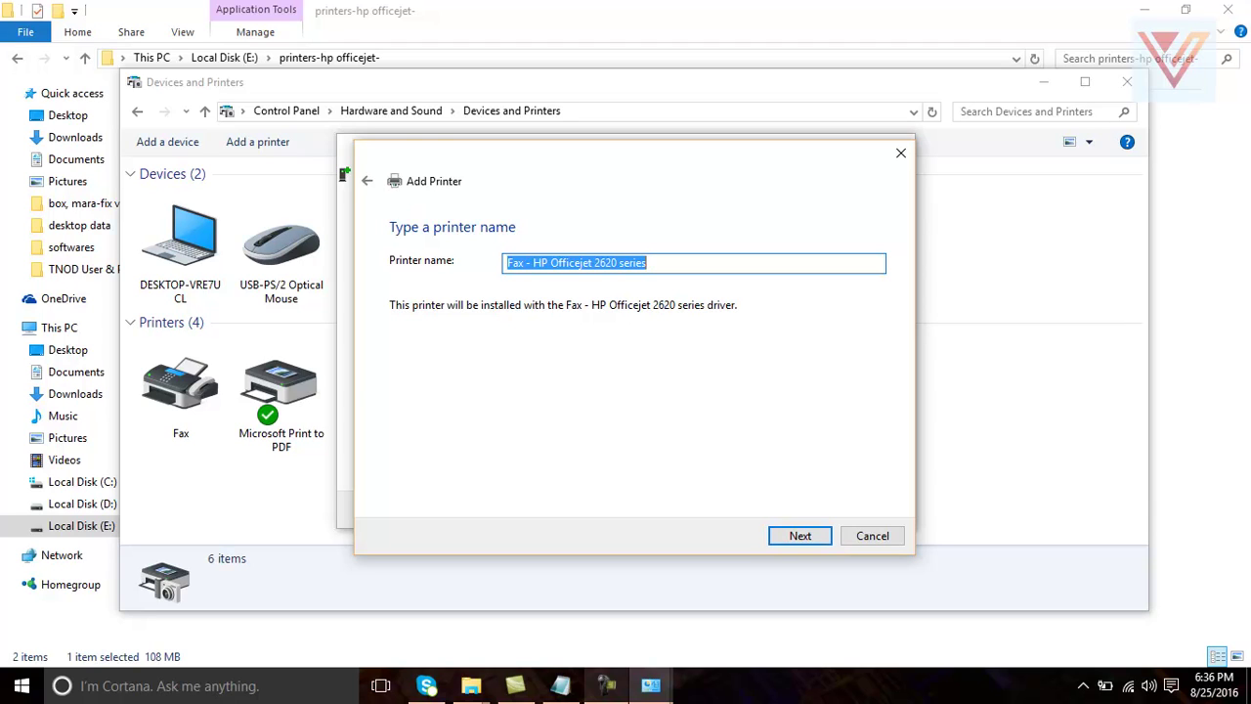
left_click(649, 263)
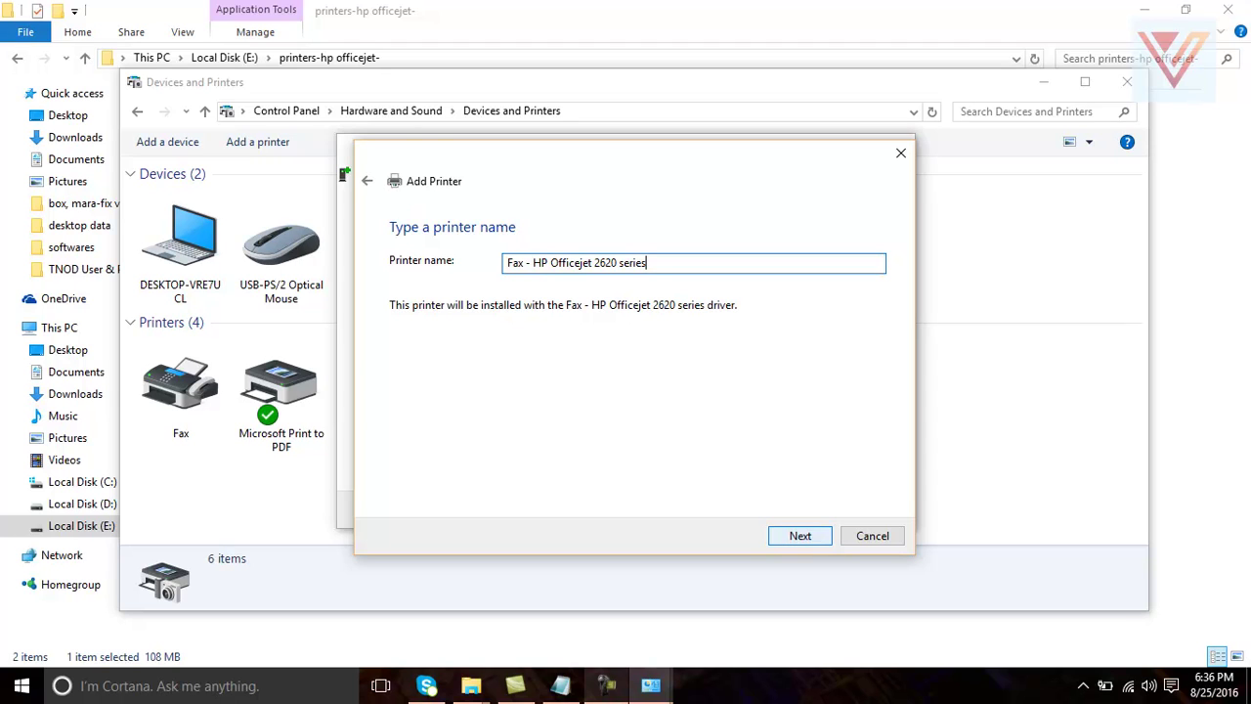
key("Return")
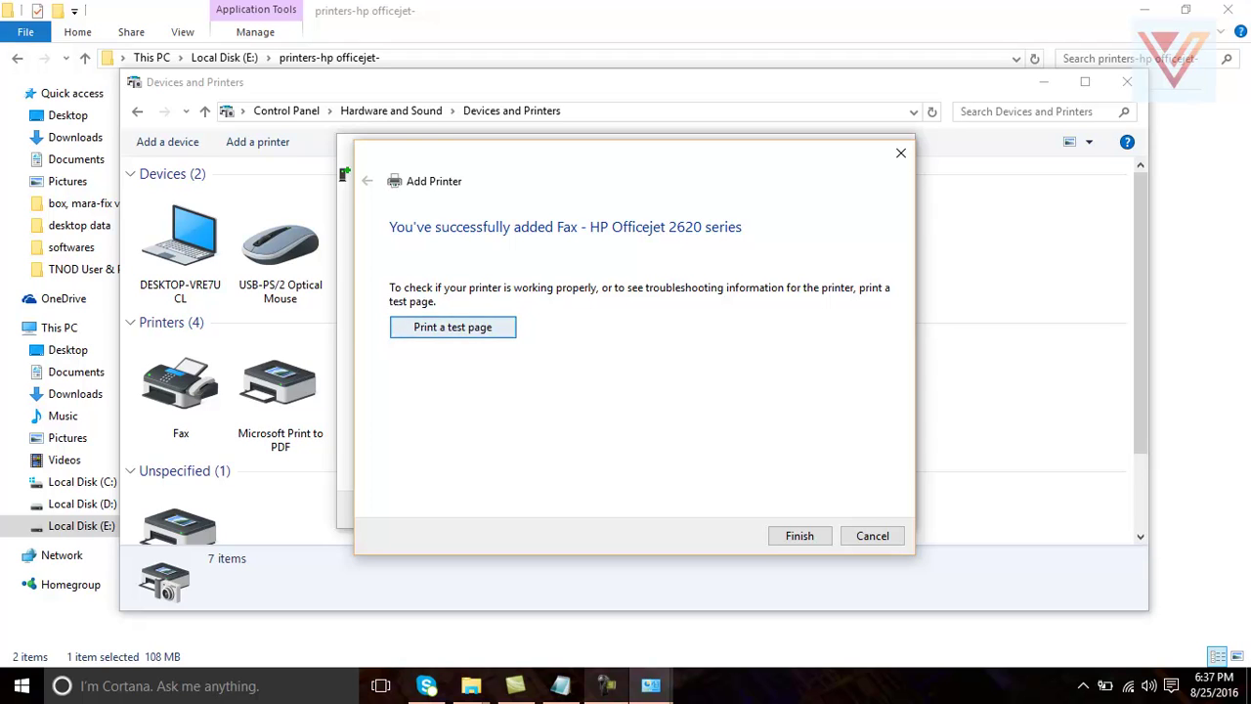
left_click(799, 536)
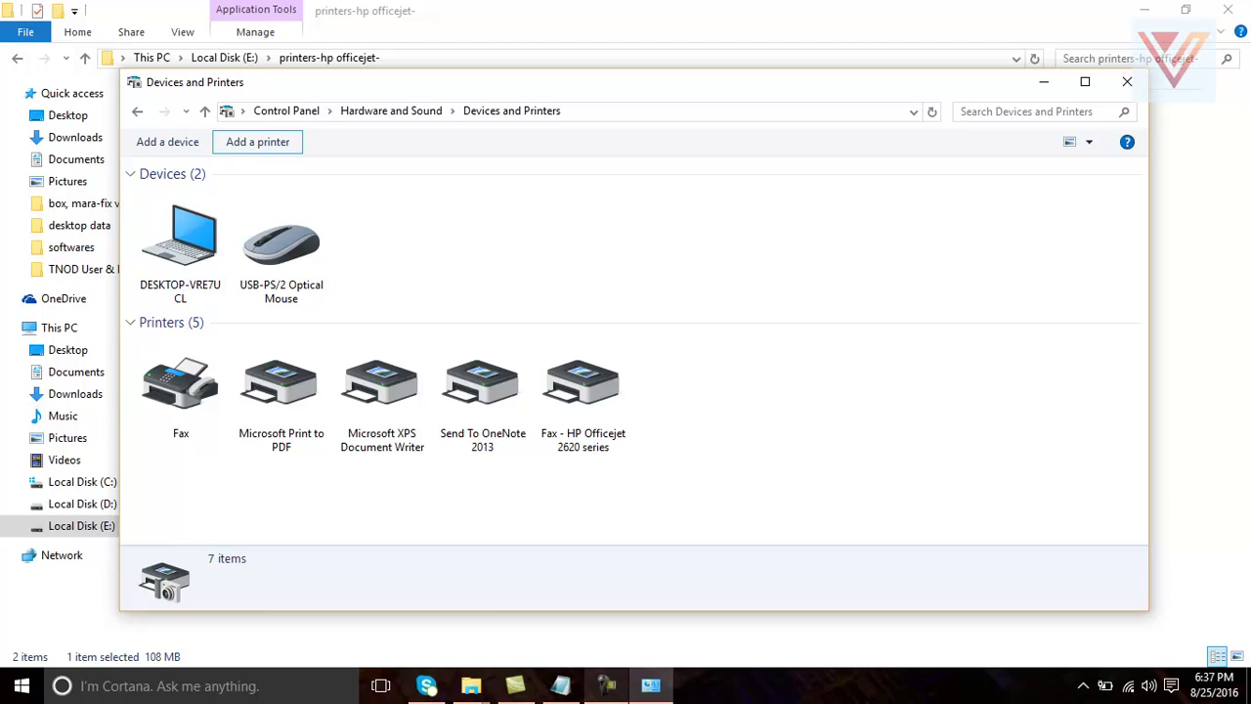
Select the added Fax - HP Officejet 2620 series printer, and minimize the Devices and Printers and File Explorer windows.
left_click(584, 396)
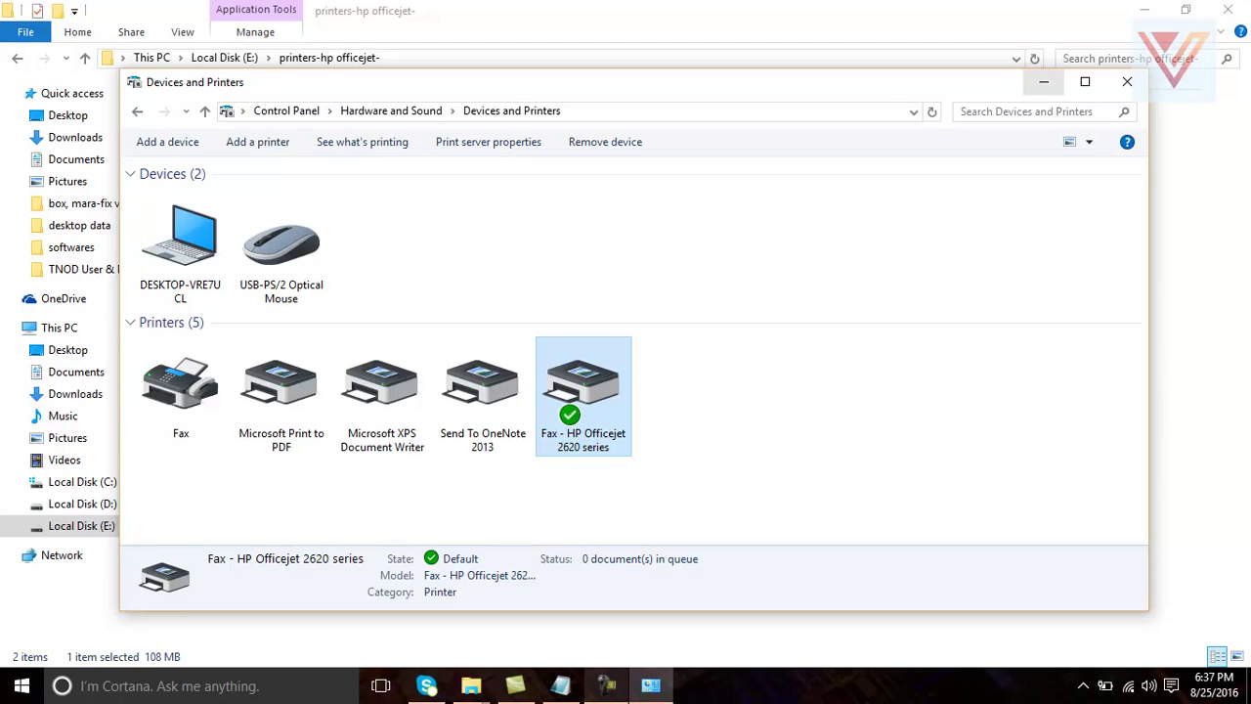
left_click(1044, 81)
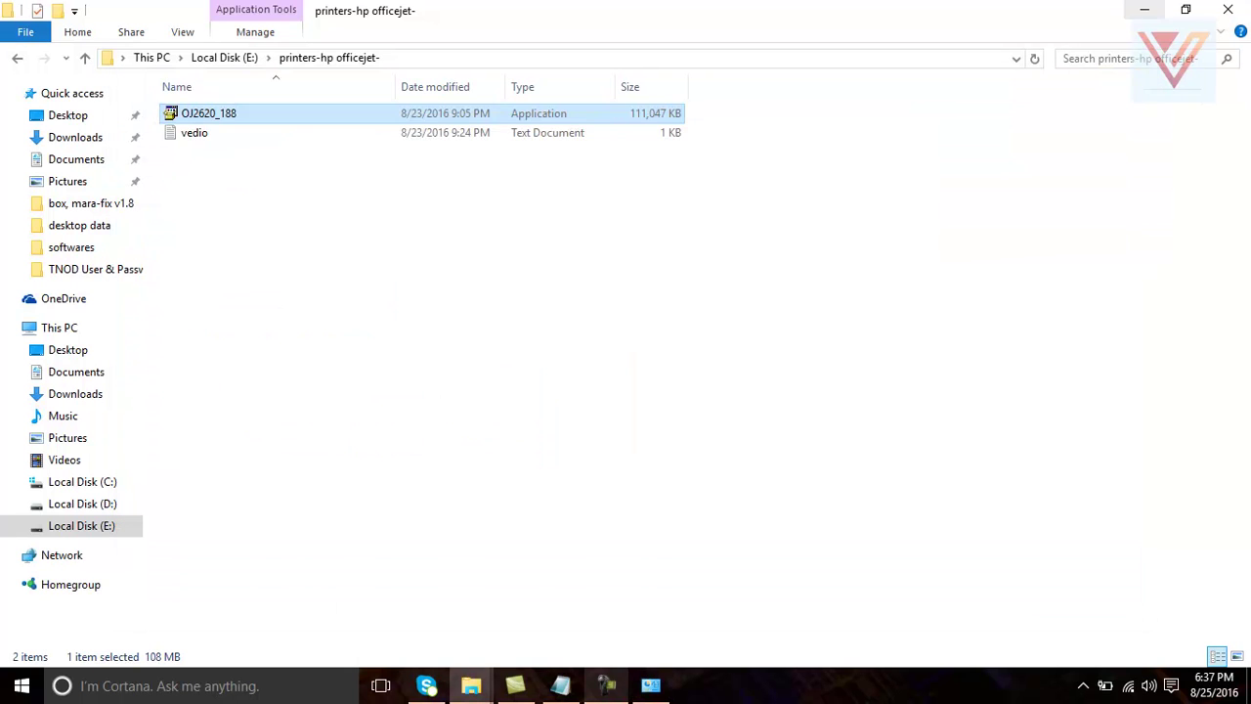
left_click(1144, 10)
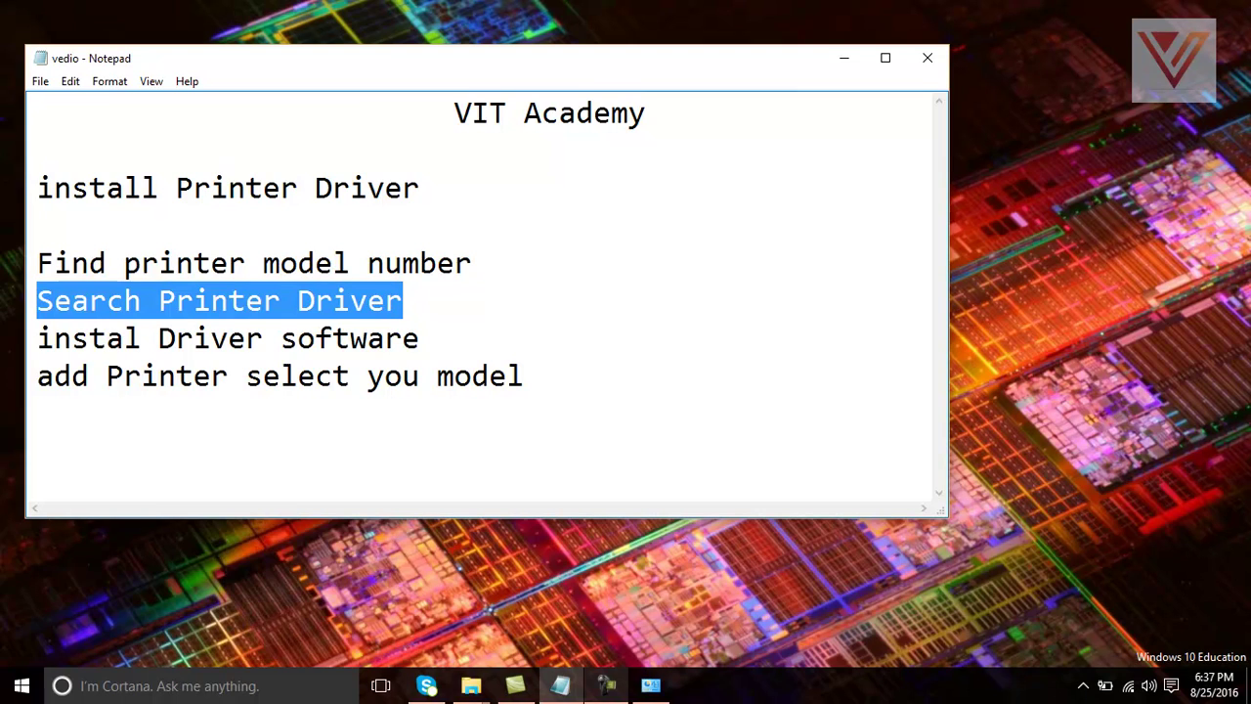